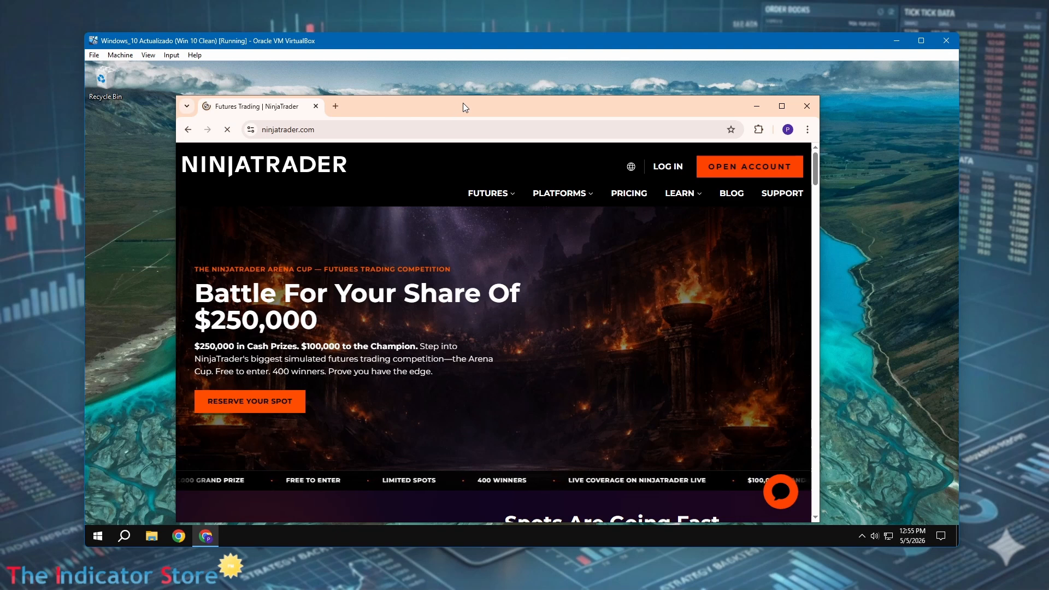
Start opening a new NinjaTrader account by submitting the account e-mail address
left_click_drag(464, 103, 457, 83)
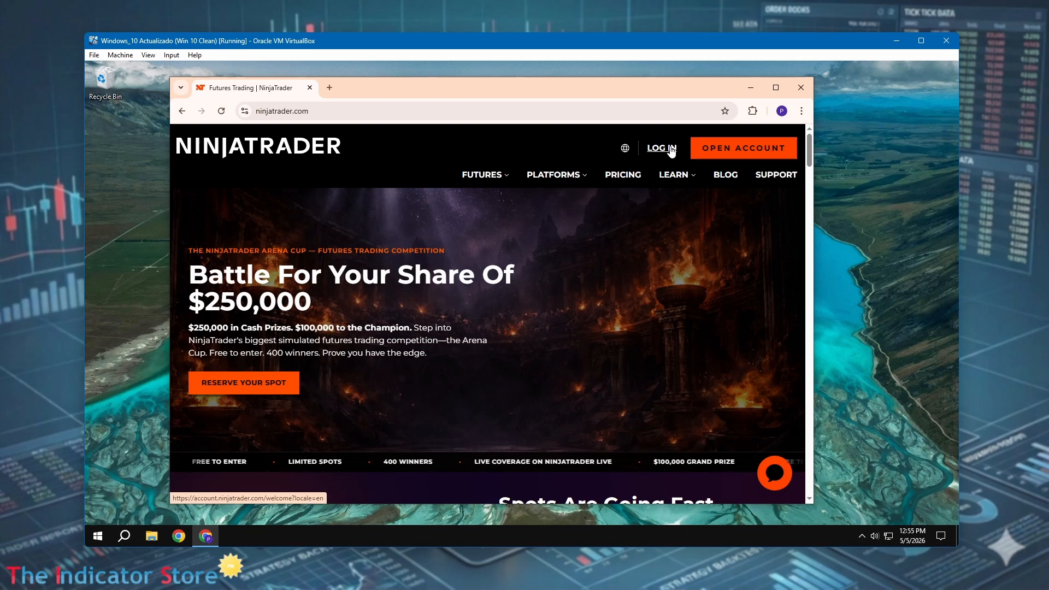
left_click(719, 145)
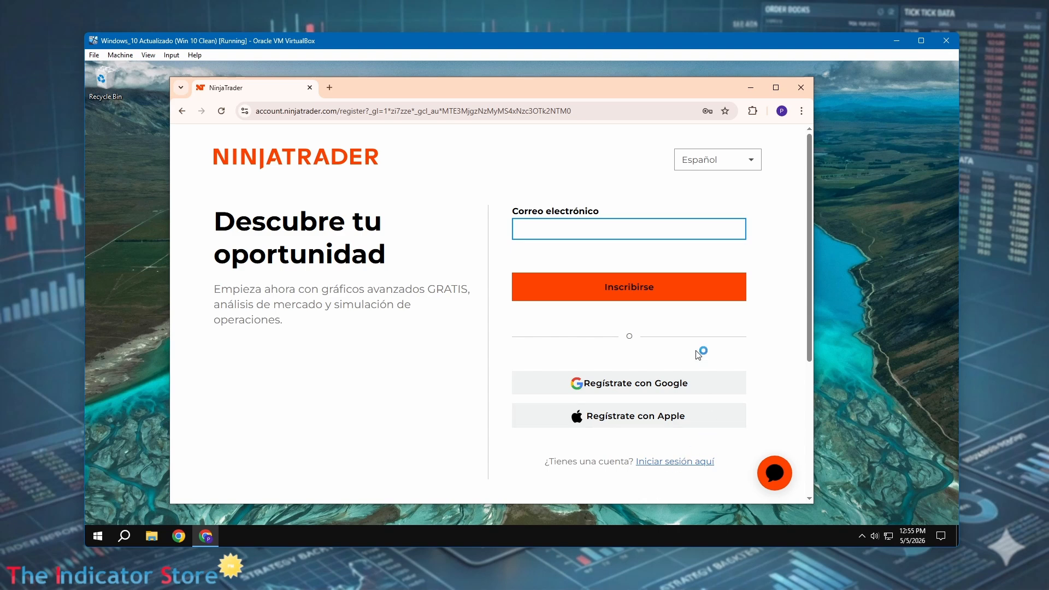
left_click(553, 230)
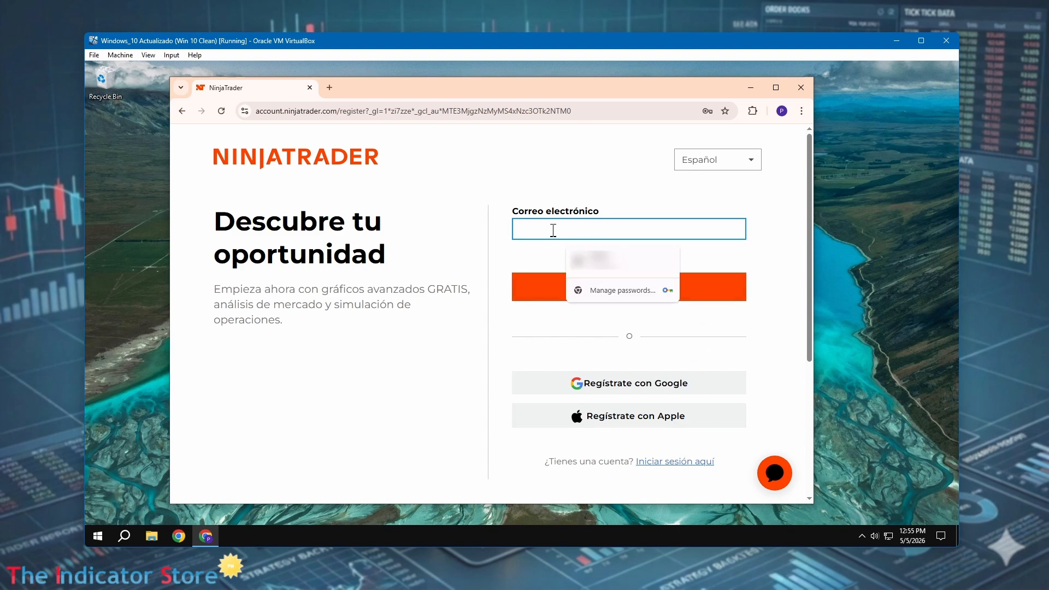
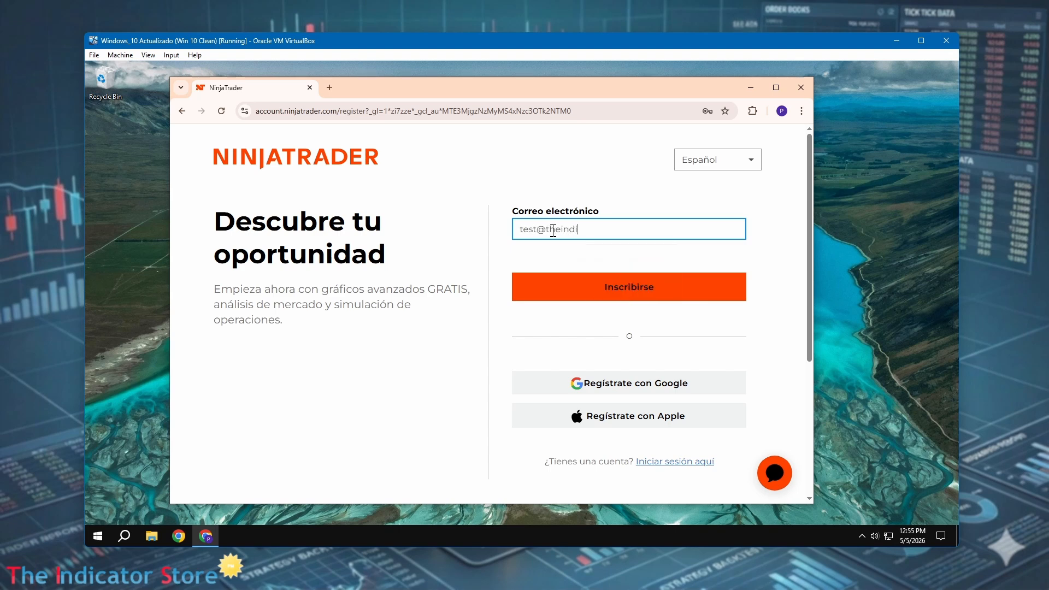
left_click(641, 288)
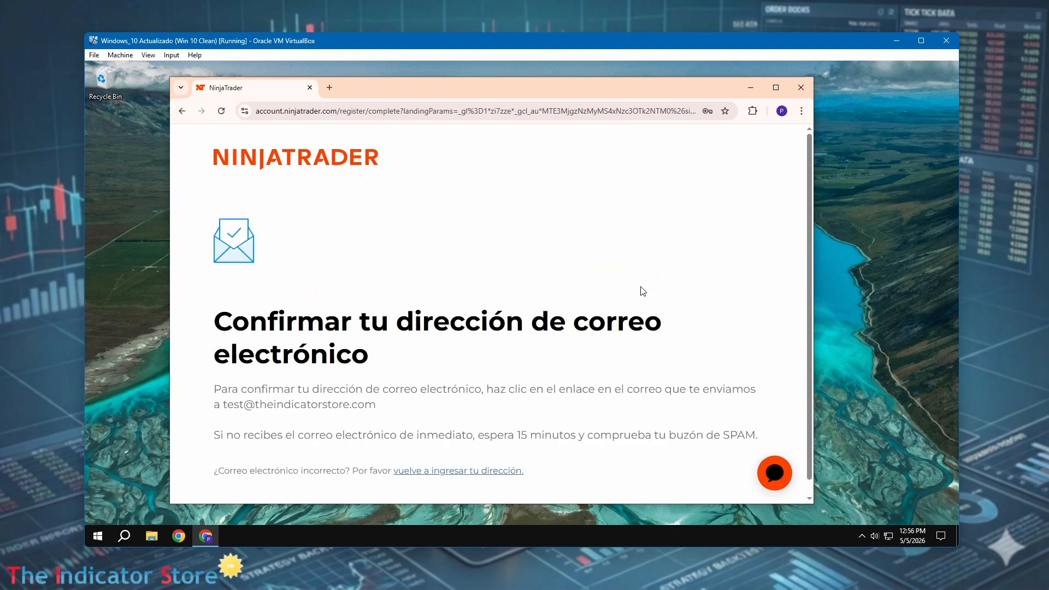
Confirm the e-mail address using the verification link in the NinjaTrader message
left_click_drag(1045, 267, 717, 116)
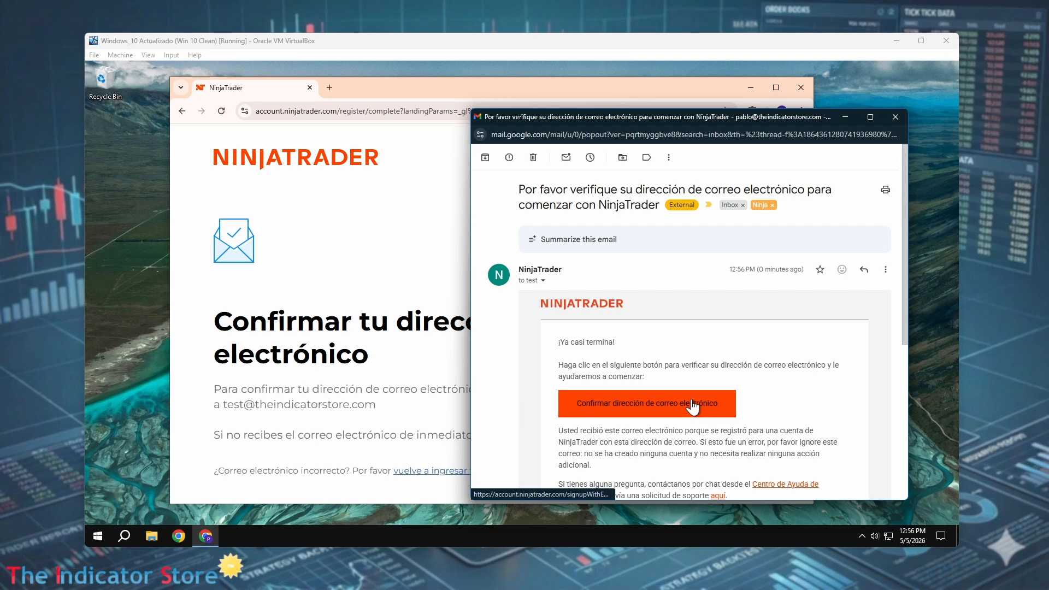
left_click(616, 411)
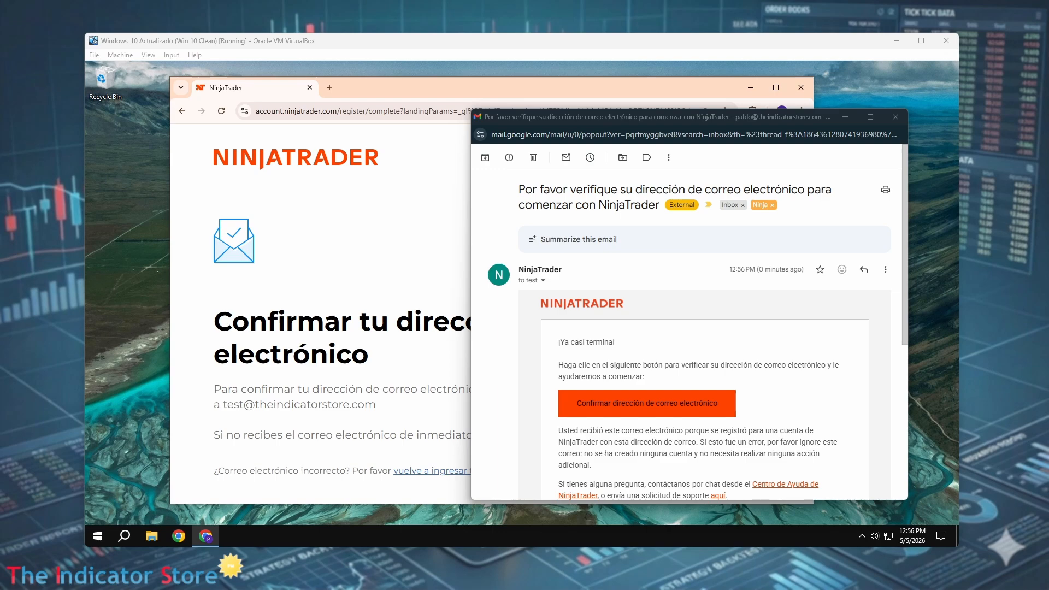
left_click_drag(1048, 359, 265, 102)
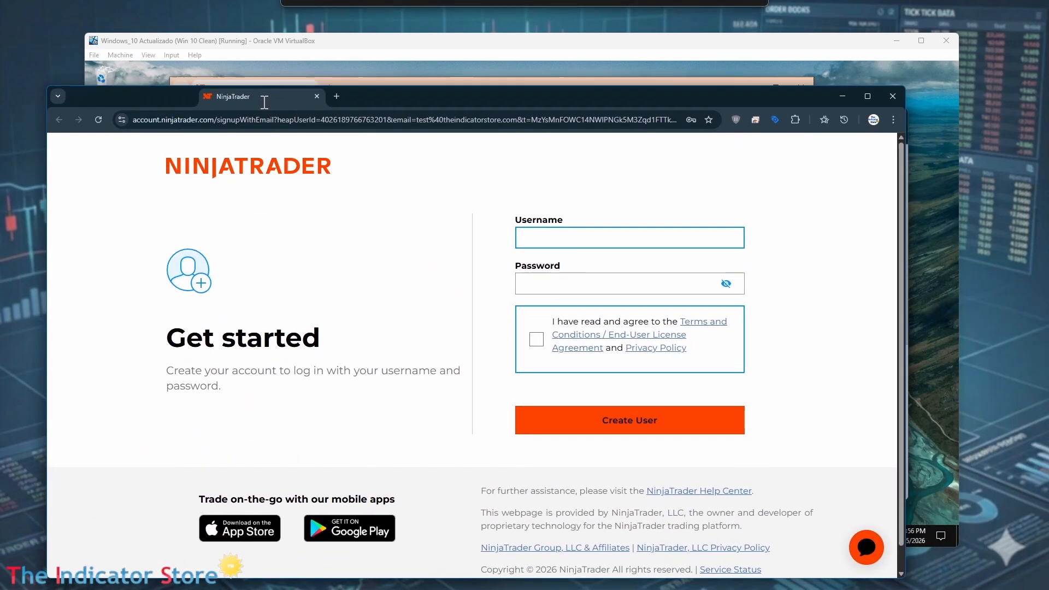
Enter a username and the account password, accept the terms, and create the user
left_click(566, 236)
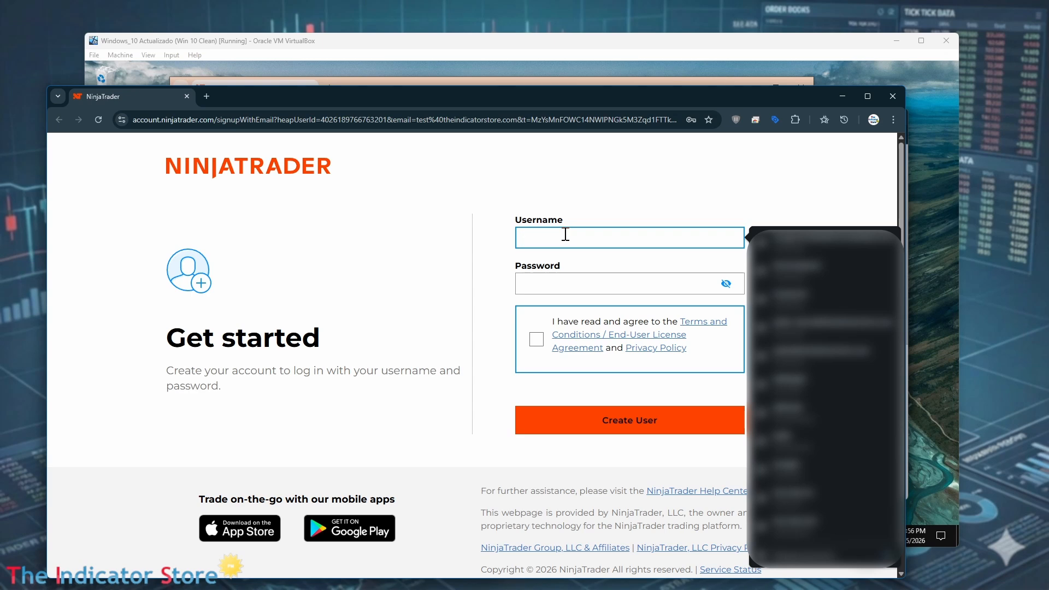
type("test")
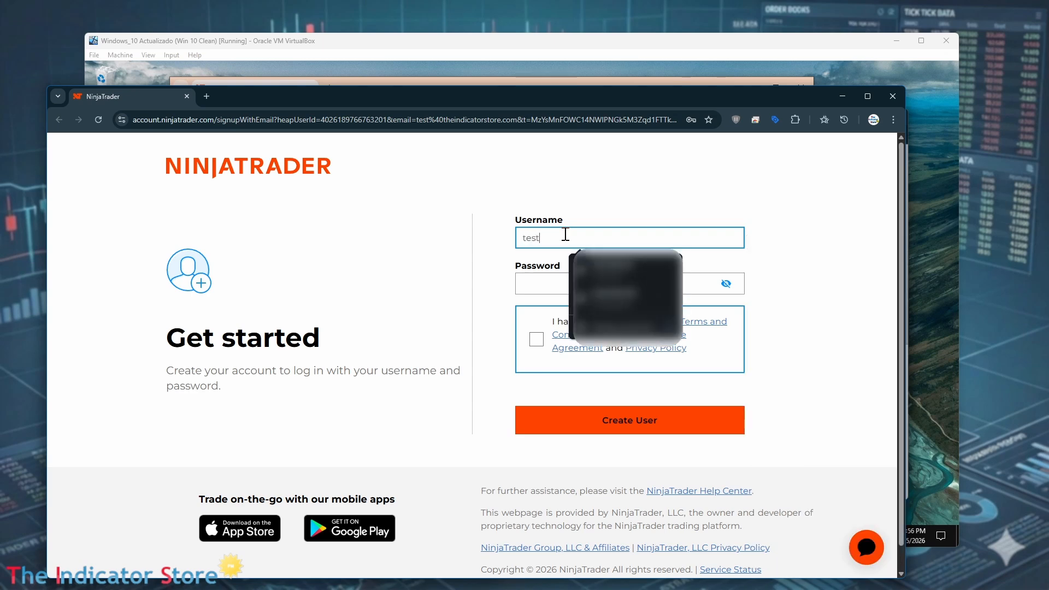
type("ninja")
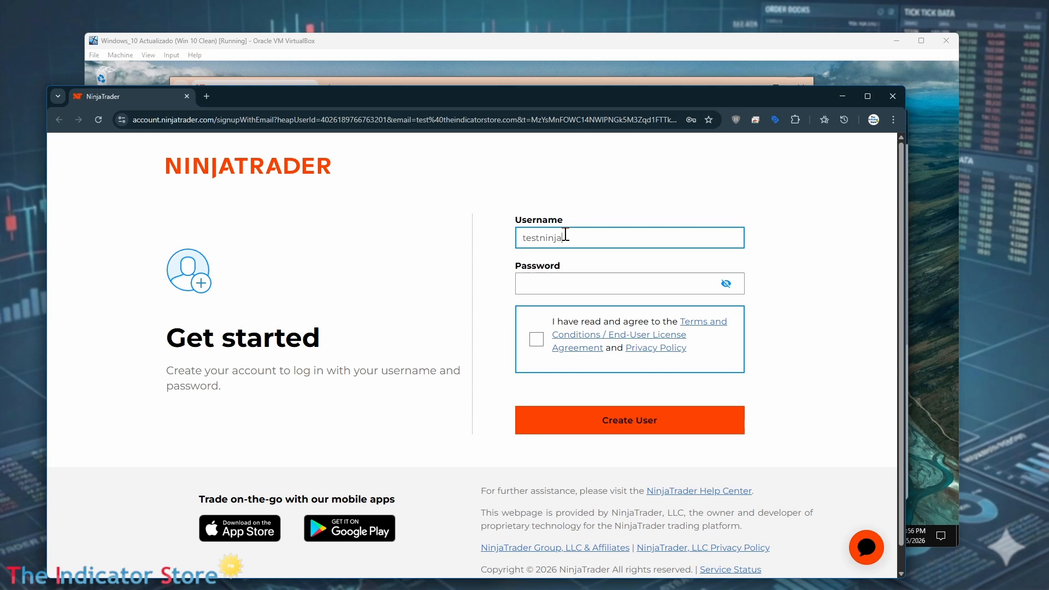
type("pablo")
left_click(549, 282)
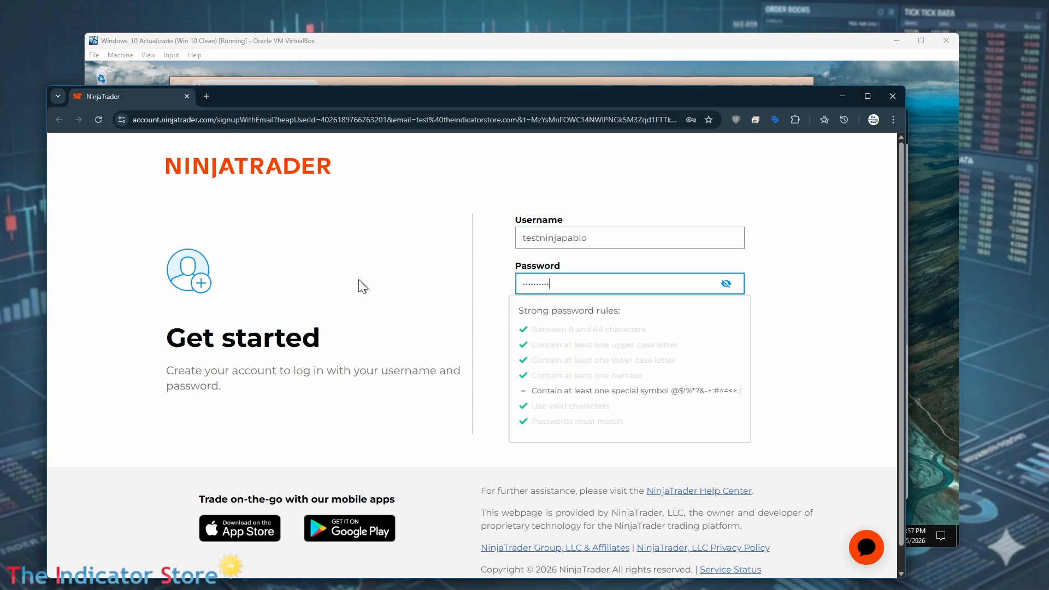
type("•")
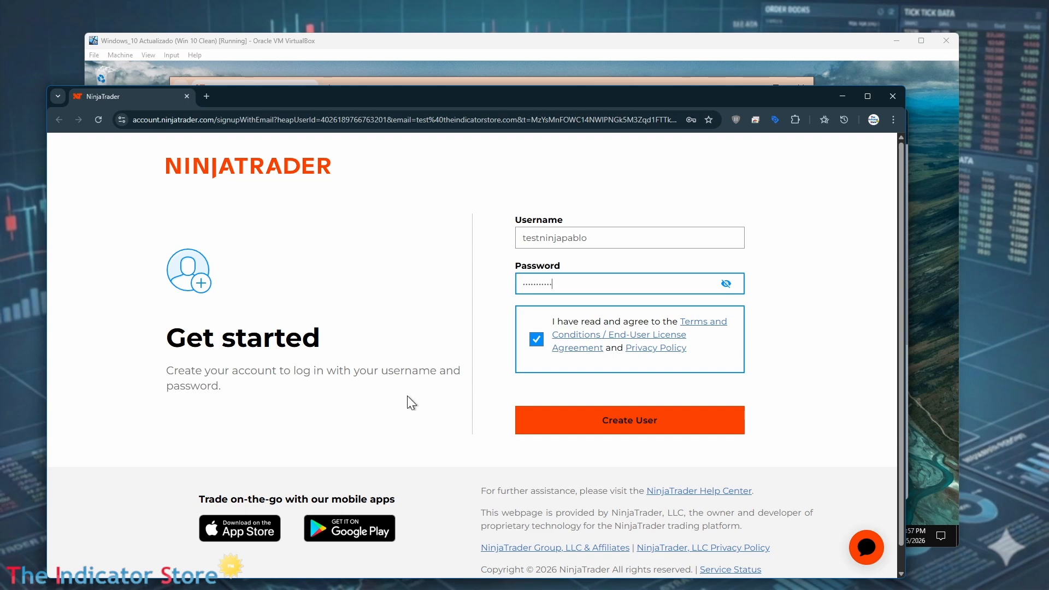
left_click(621, 420)
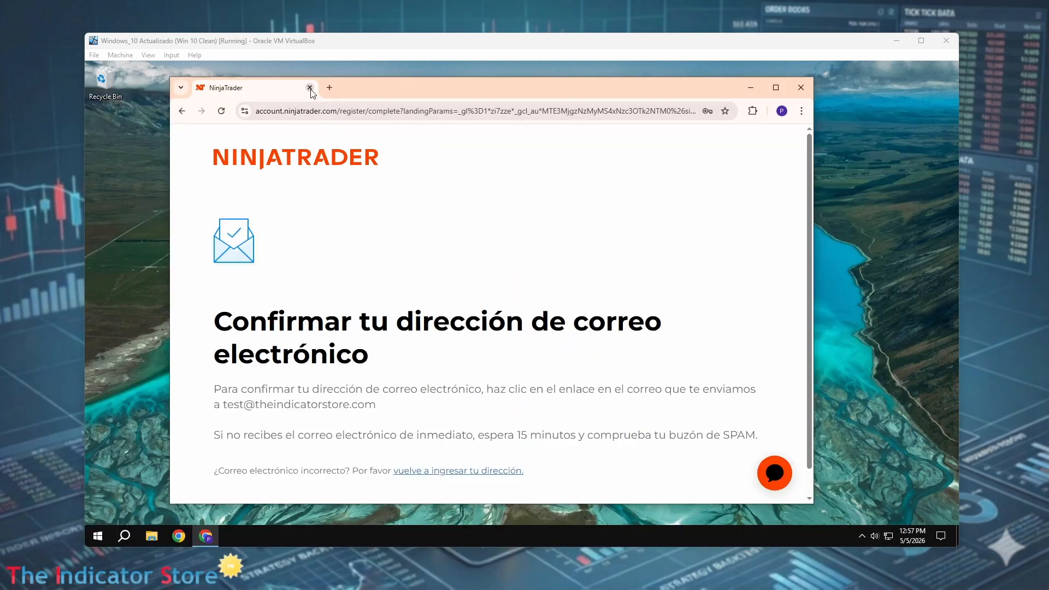
Go to ninjatrader.com and open the log-in page
left_click(317, 111)
type("ninja")
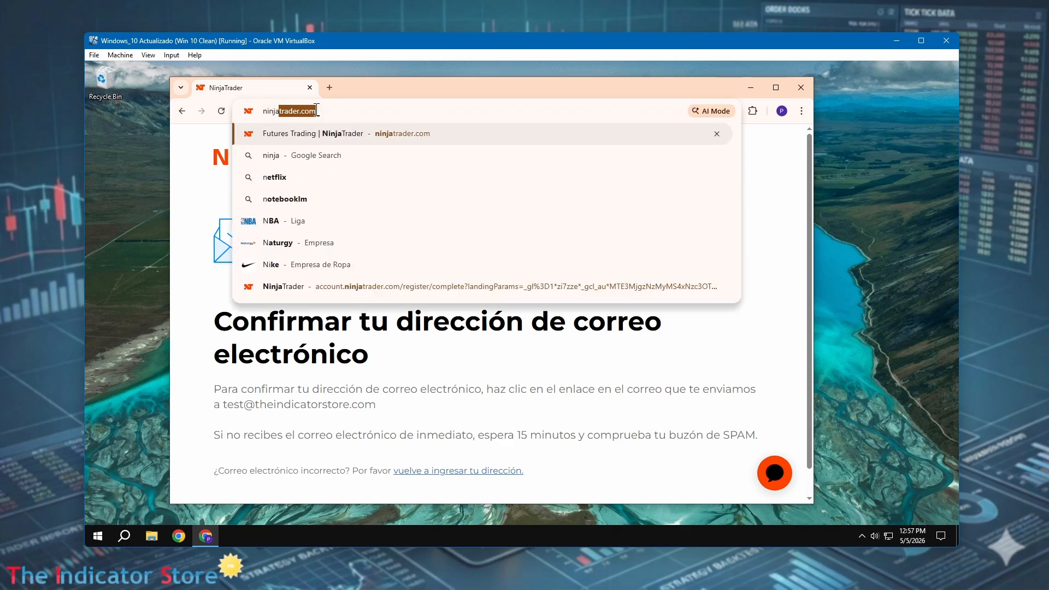
key("Return")
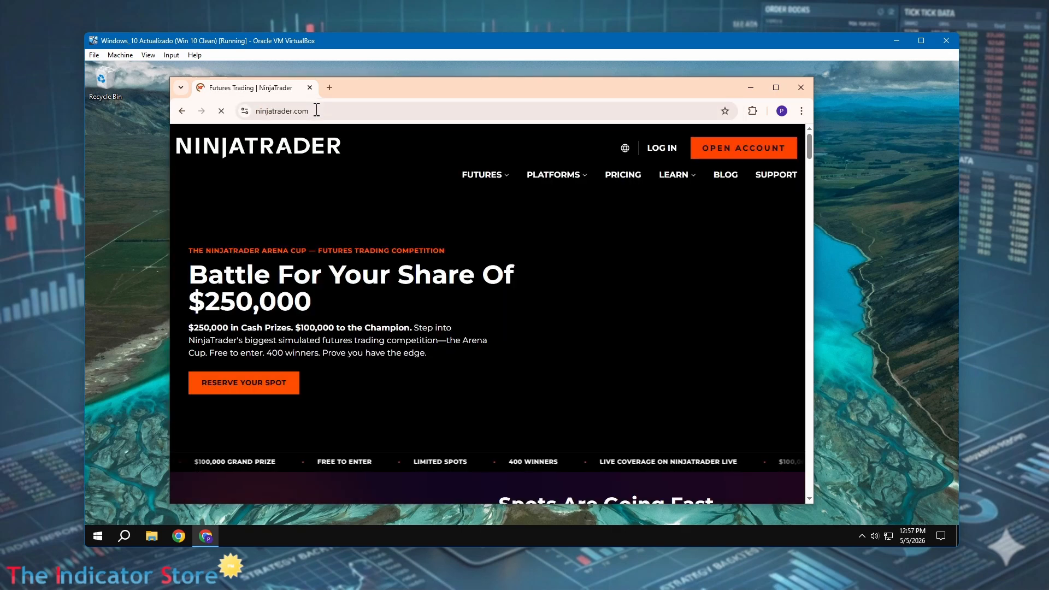
left_click(662, 148)
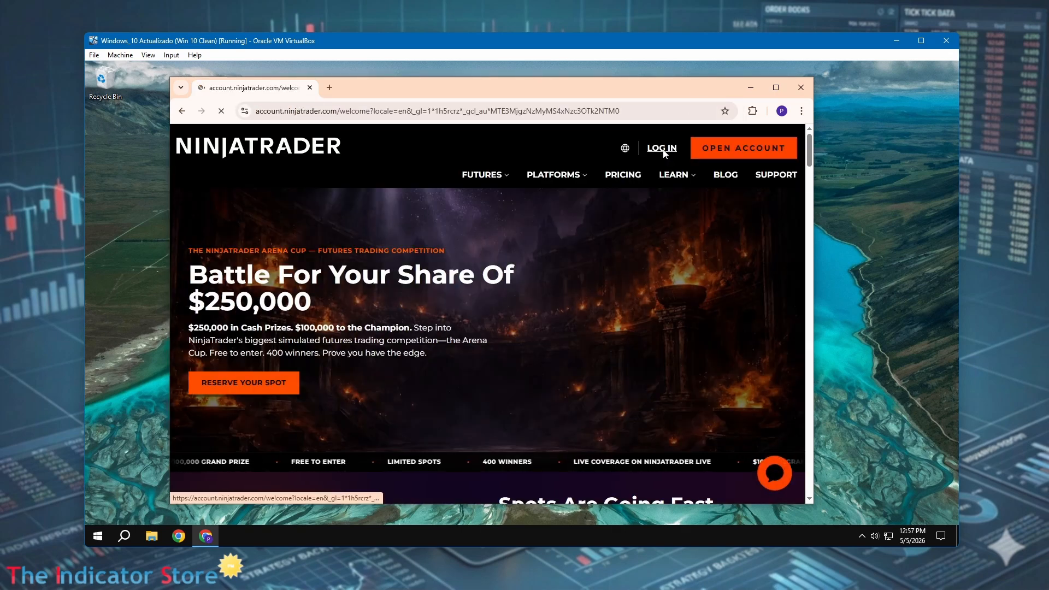
Log in with the account e-mail and password, saving the password in the browser
left_click(295, 230)
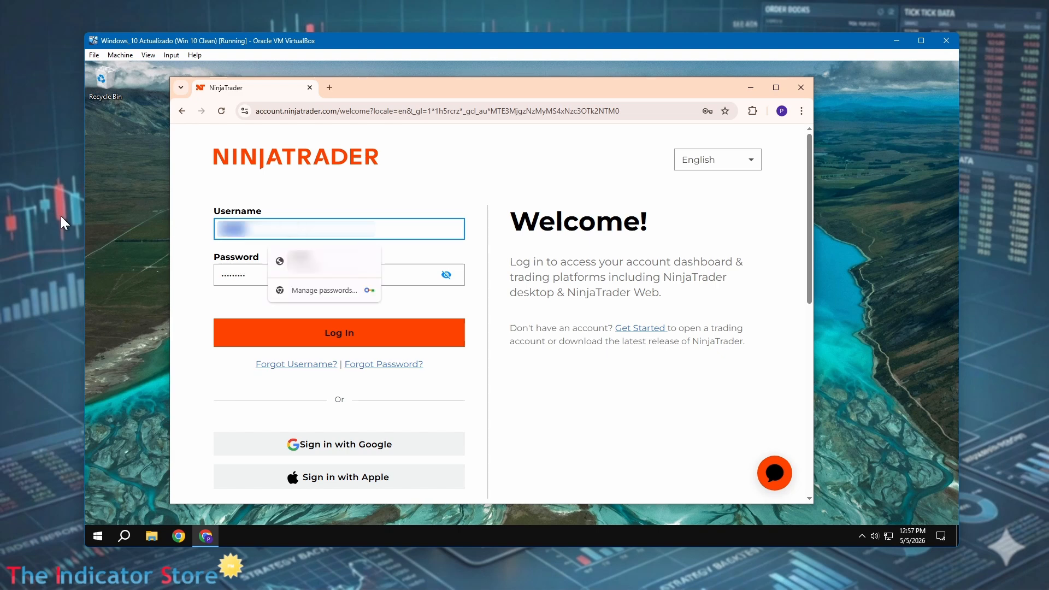
key("BackSpace")
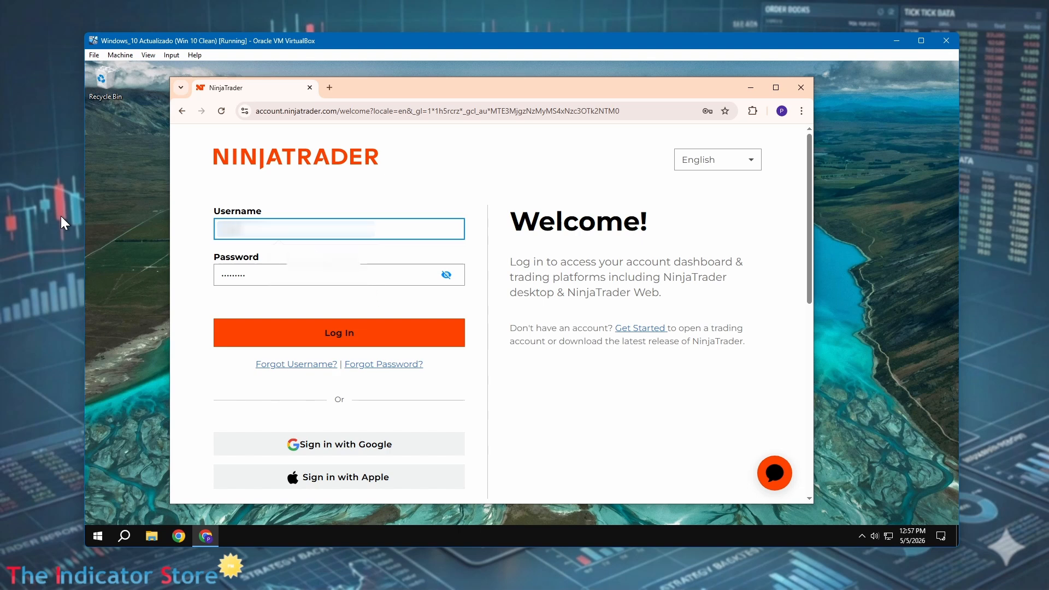
left_click(273, 274)
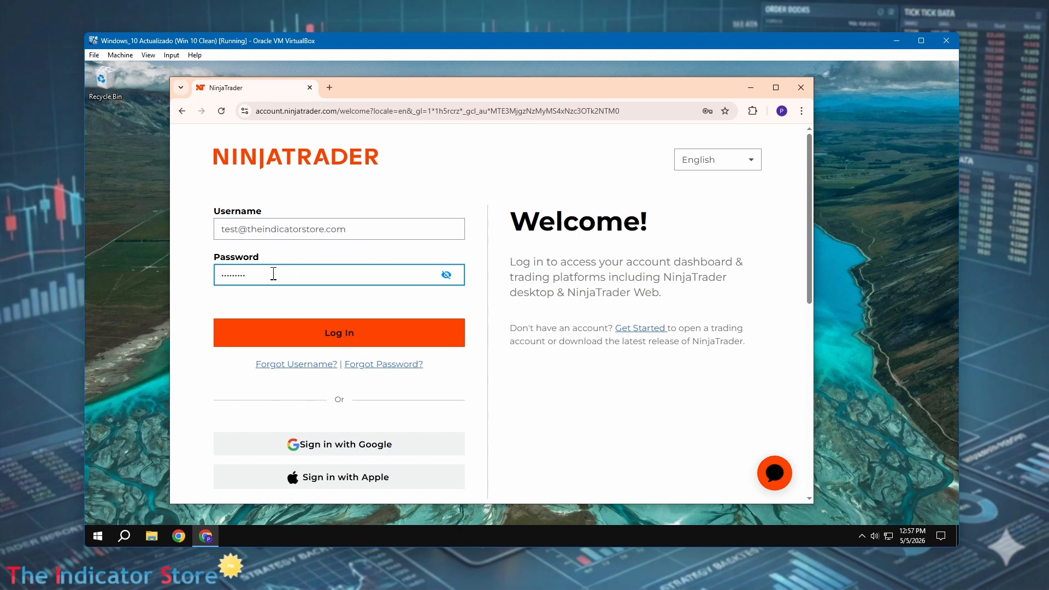
type("•••••••••••")
key("Return")
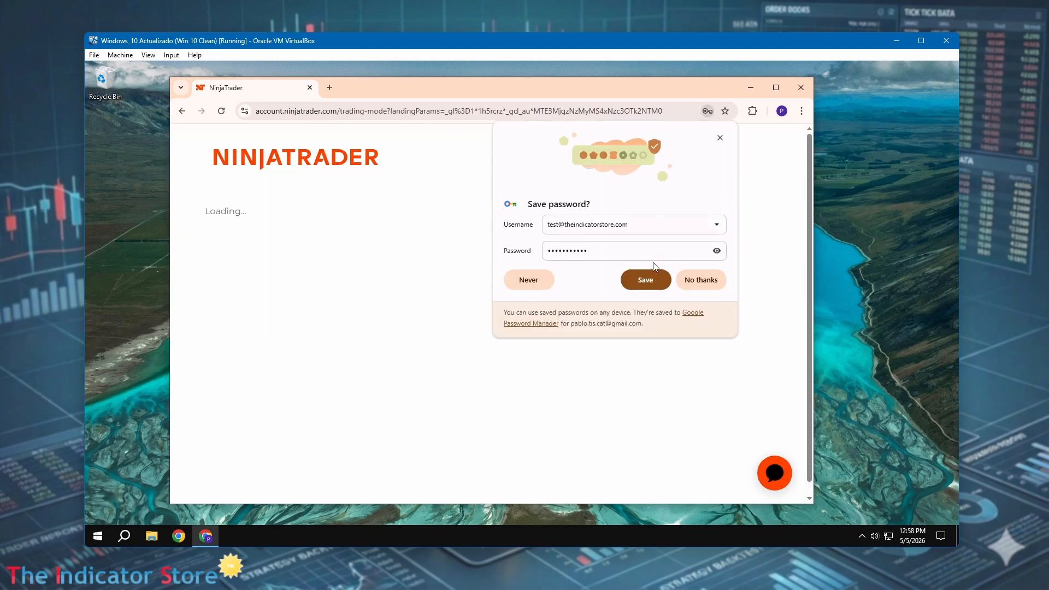
left_click(645, 279)
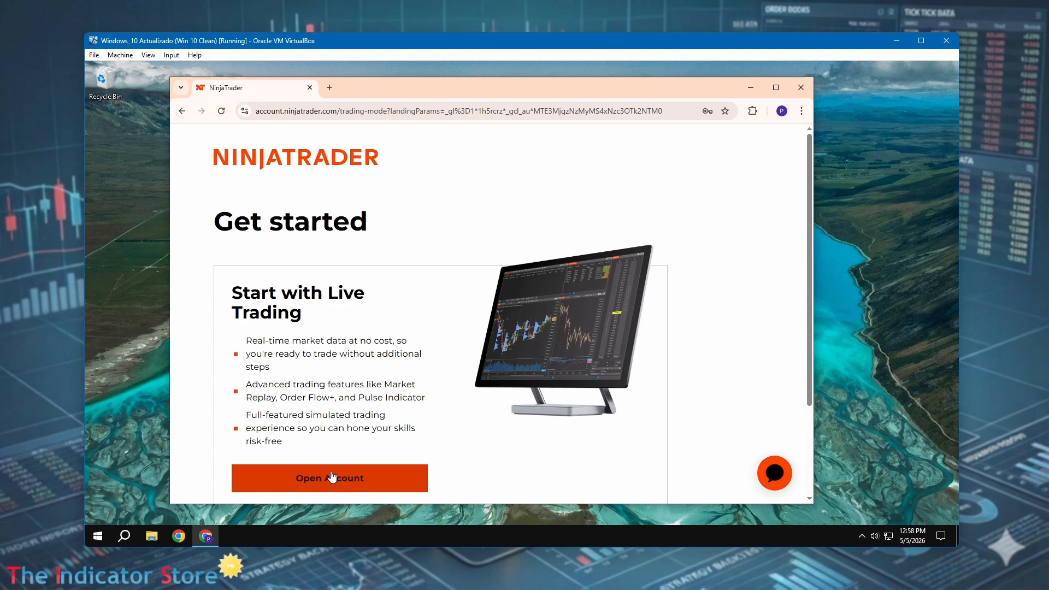
Start the risk-free simulated trading trial, entering the first name, last name and phone number
scroll(341, 456, "down", 2)
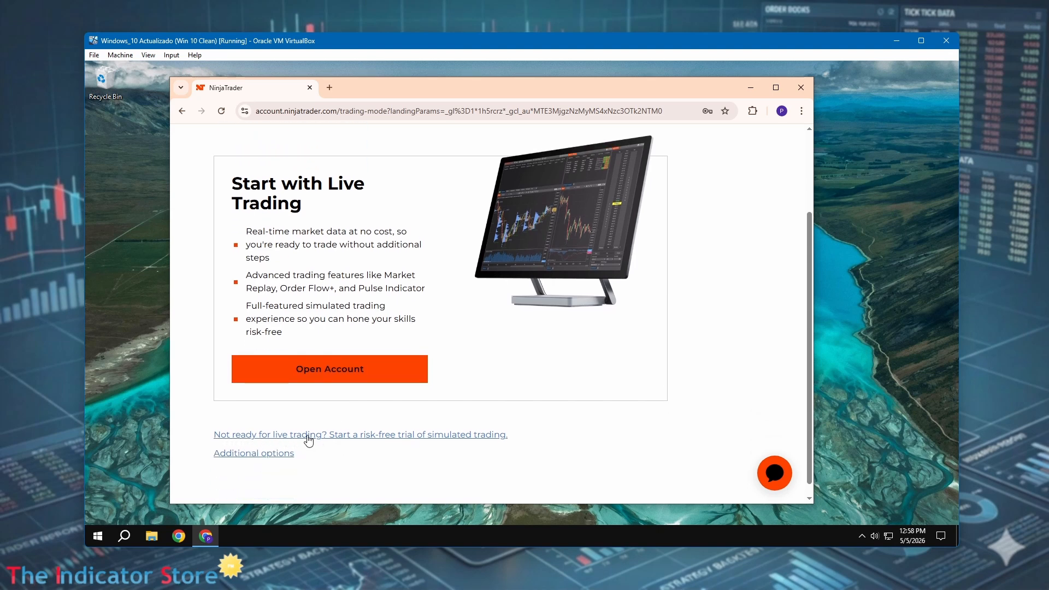
left_click(309, 435)
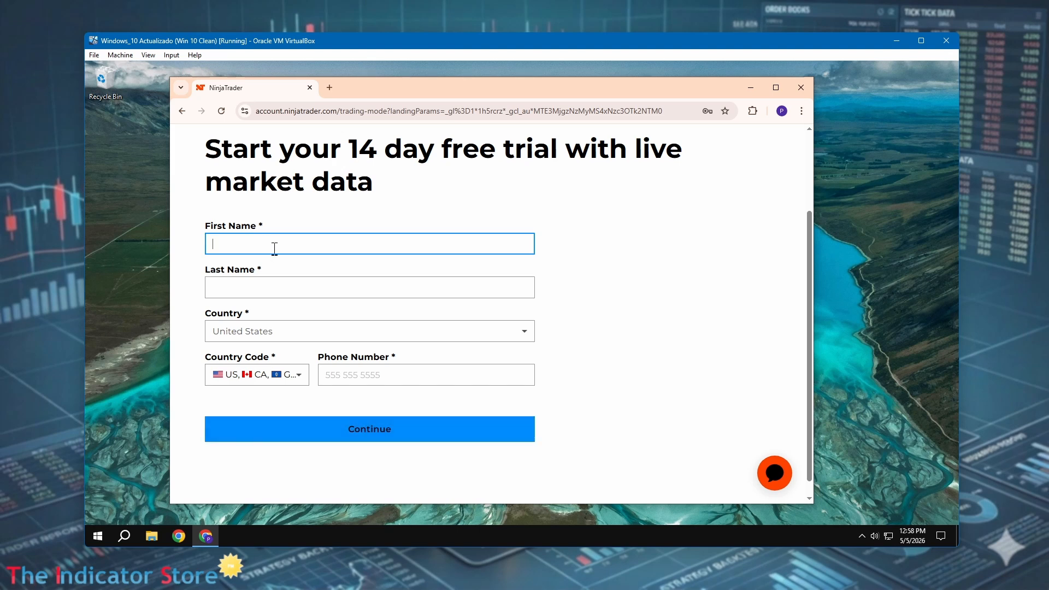
type("Test Pablo")
key("Tab")
type("Test")
left_click(367, 376)
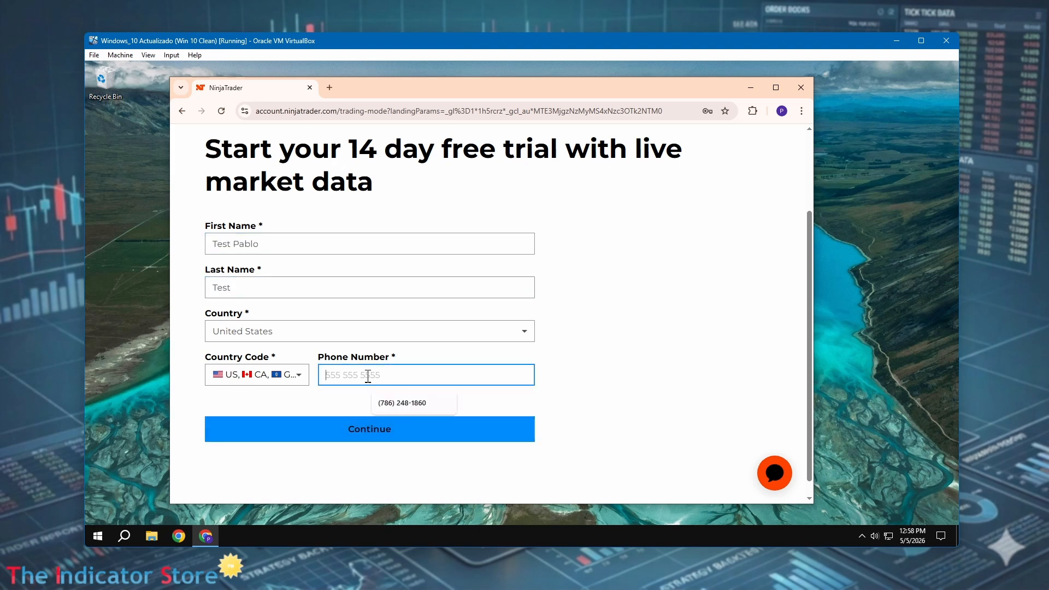
left_click(382, 429)
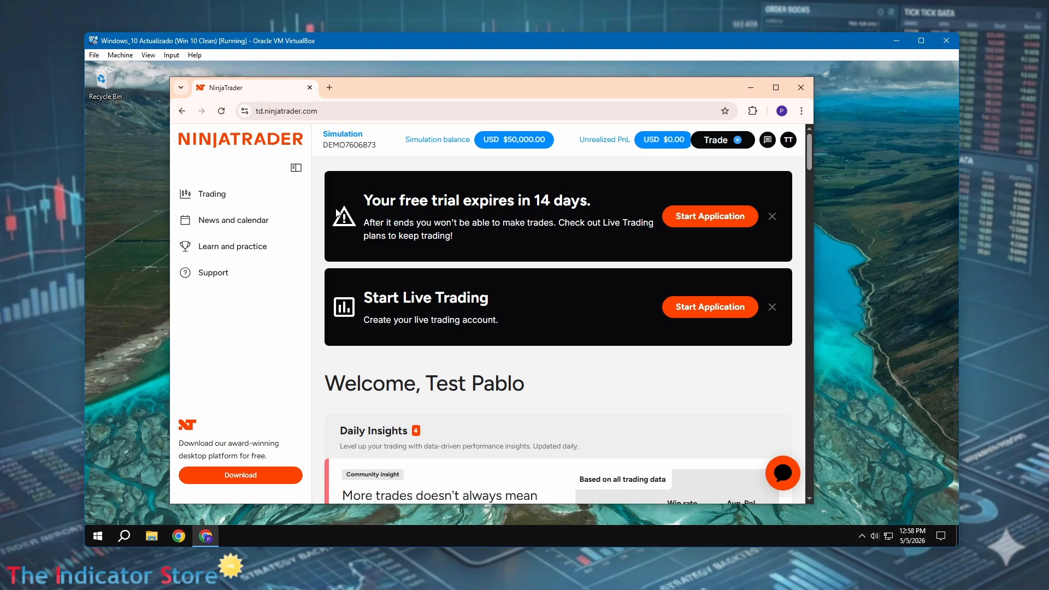
Download the most recent NinjaTrader desktop installer and launch it
left_click_drag(364, 201, 551, 203)
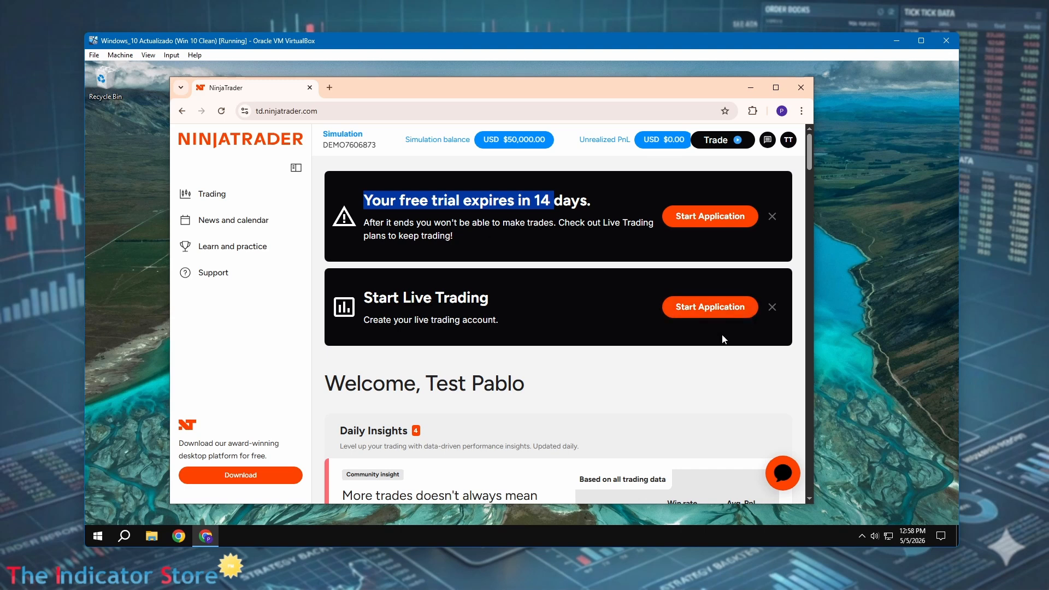
left_click(239, 476)
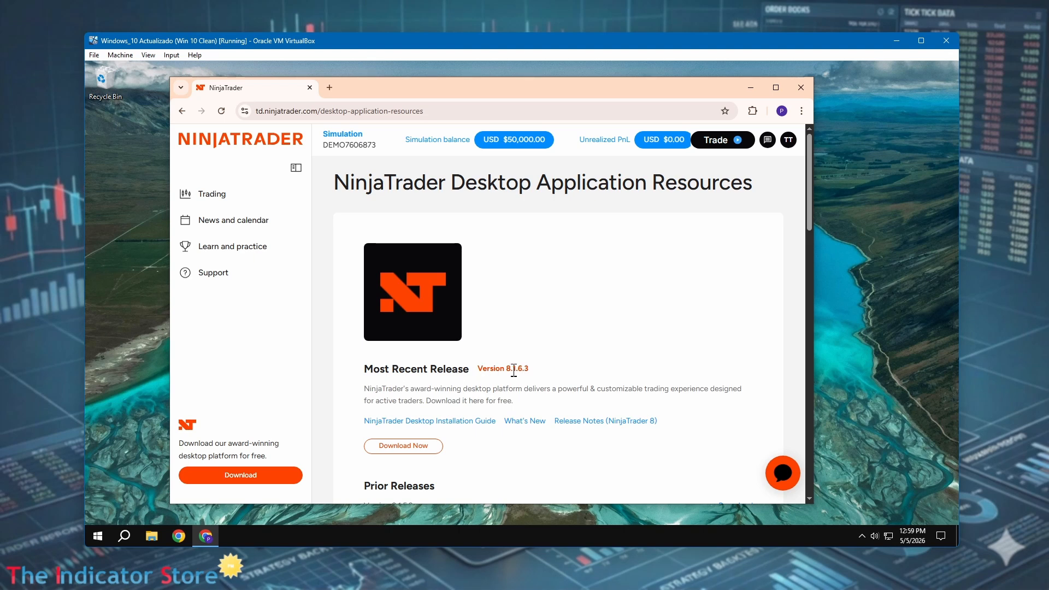
left_click(415, 447)
left_click_drag(446, 91, 524, 99)
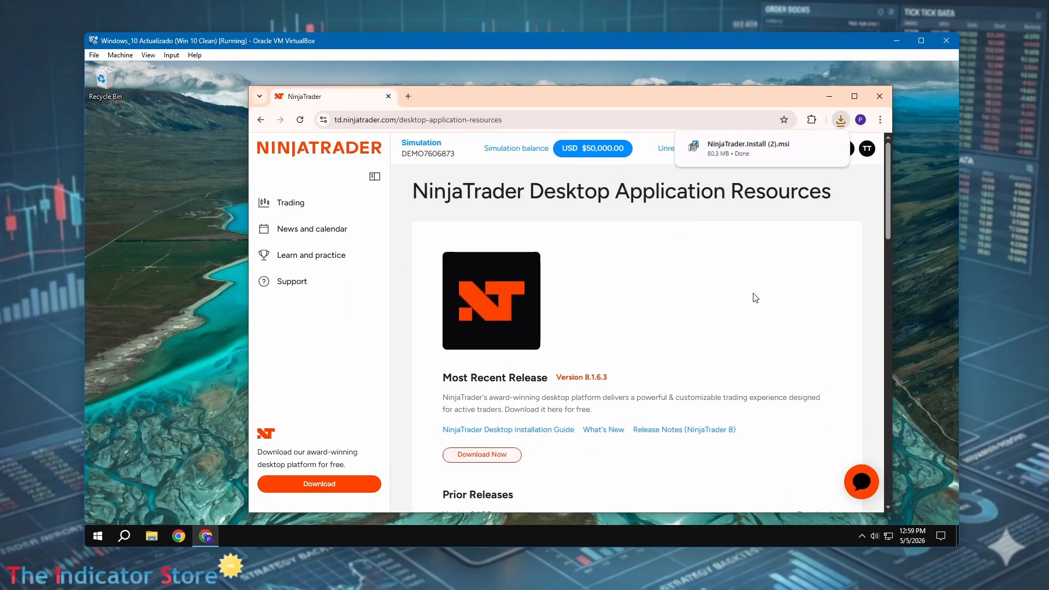
left_click(748, 149)
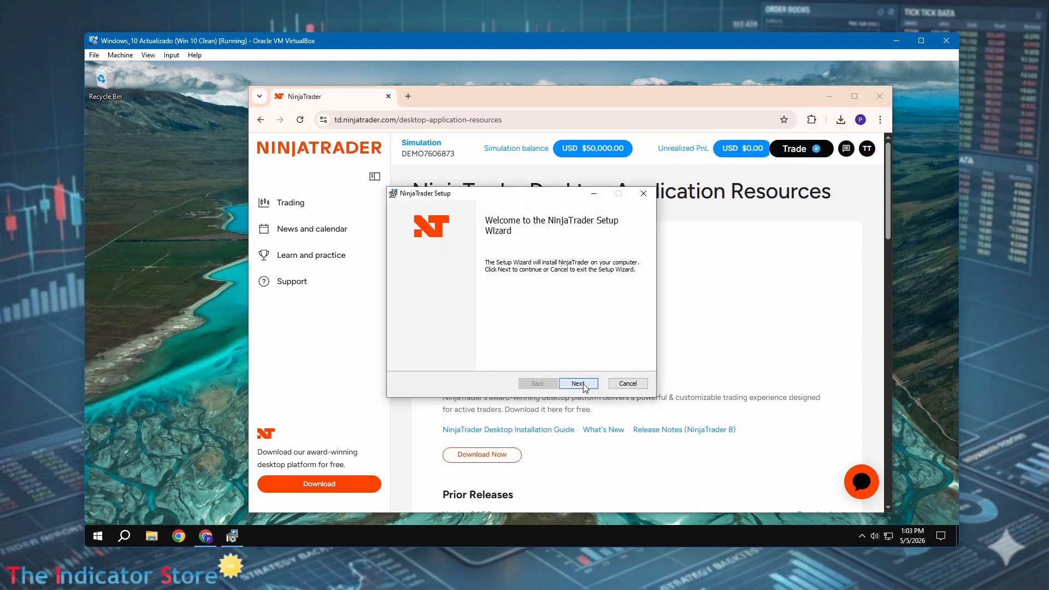
left_click(578, 384)
left_click(578, 383)
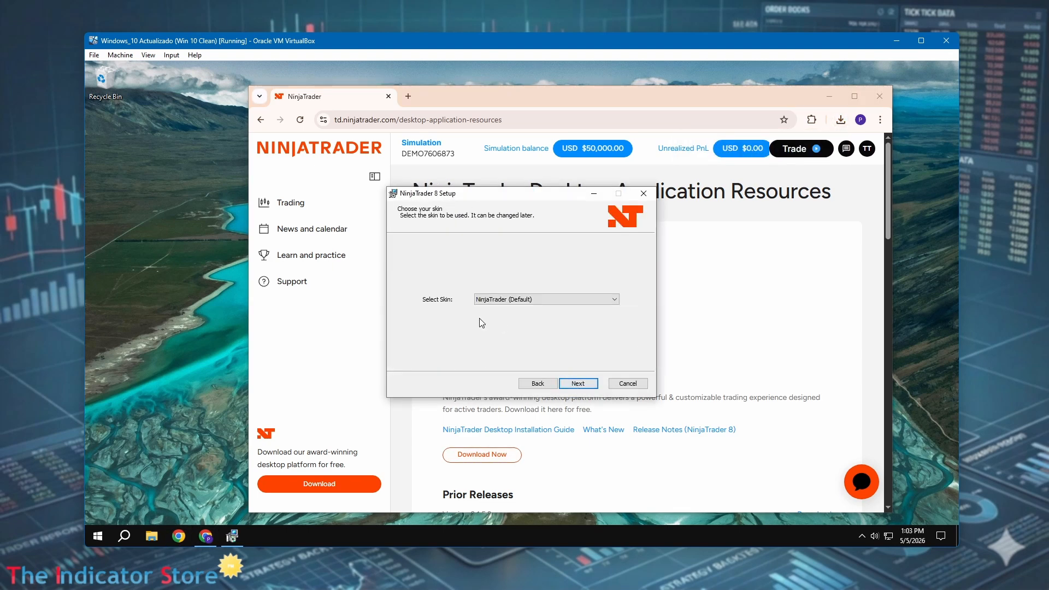
Keep the NinjaTrader (Default) skin and continue the setup
left_click(530, 300)
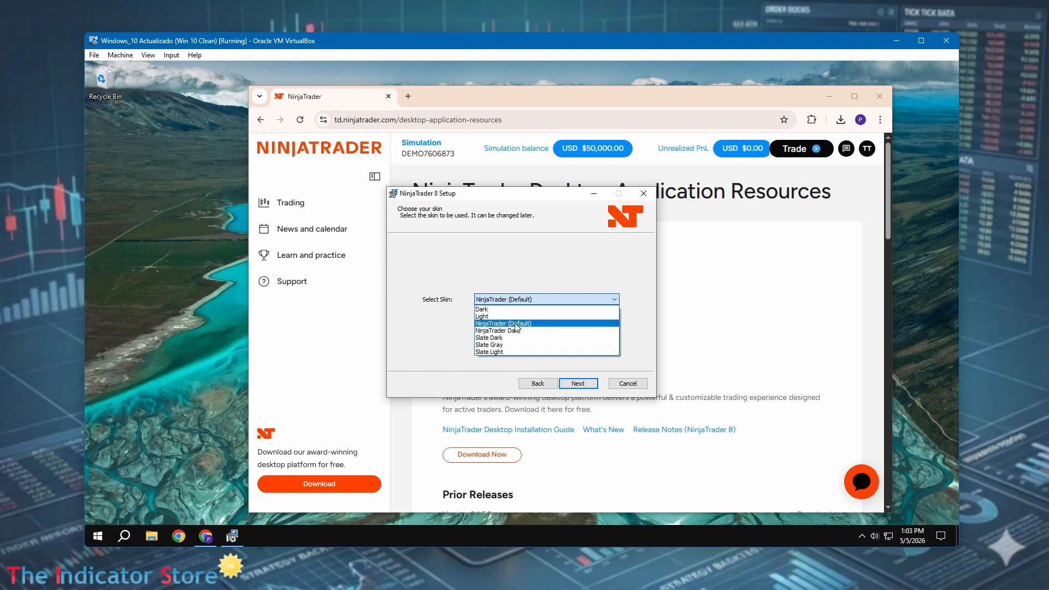
left_click(532, 274)
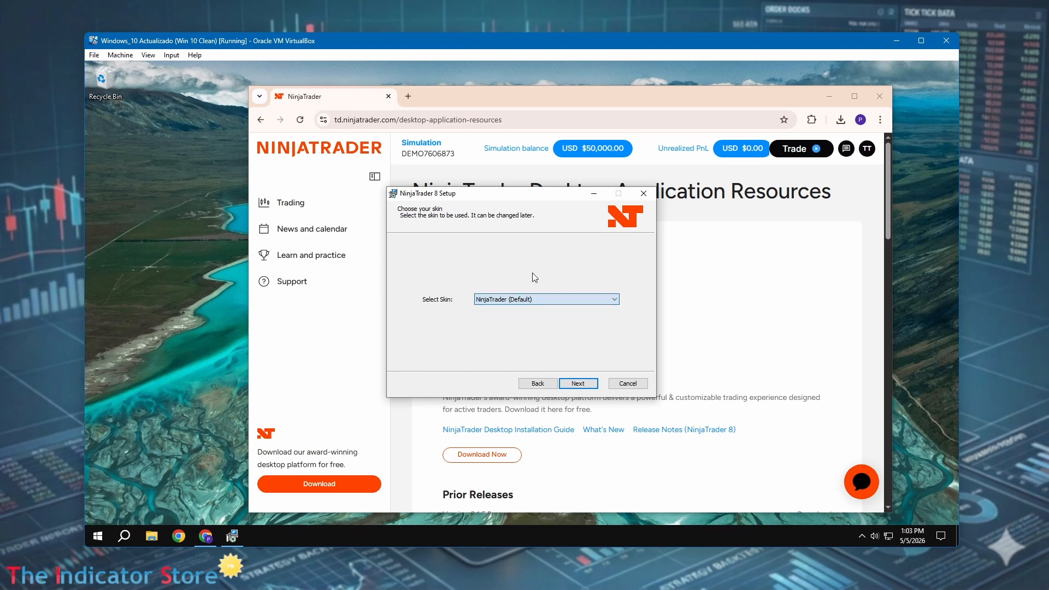
left_click(579, 384)
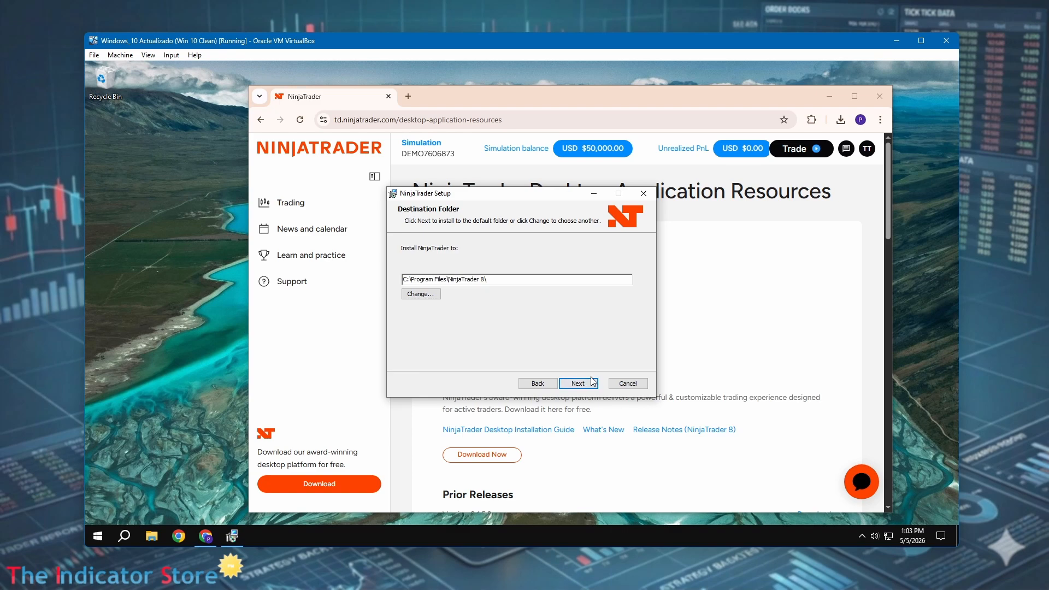
Install NinjaTrader into the default C:\Program Files\NinjaTrader 8\ folder, allowing the installer to make changes
left_click(577, 385)
left_click(574, 384)
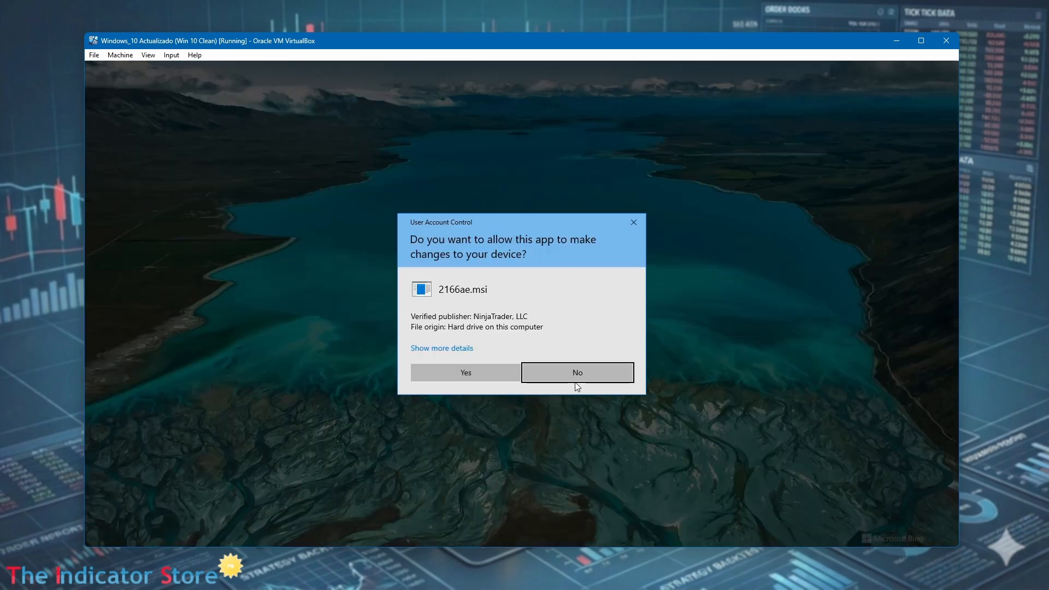
left_click(497, 372)
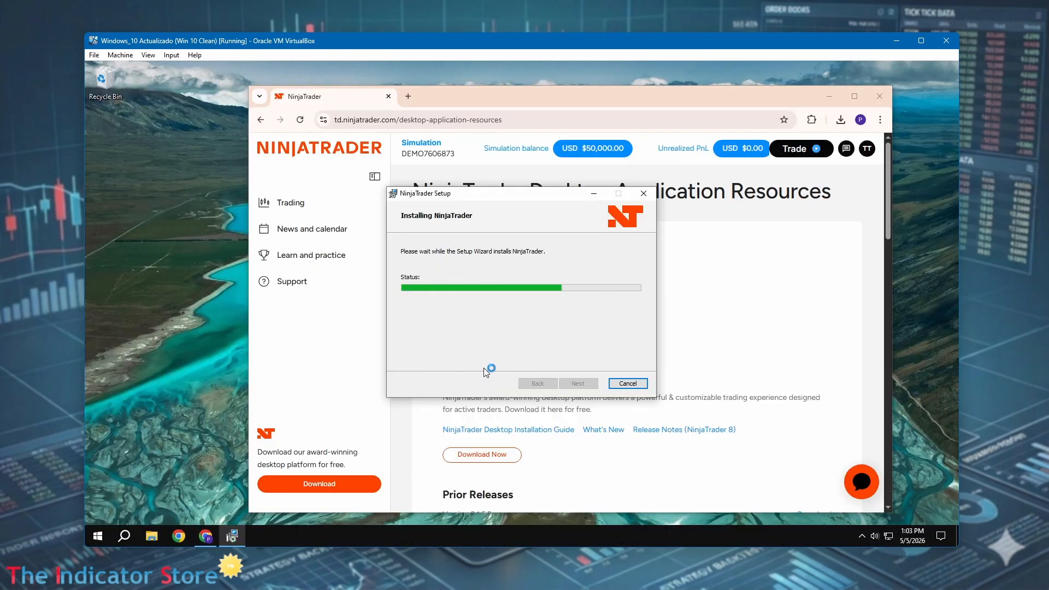
Close the browser, launch NinjaTrader from its desktop shortcut and log in with the account e-mail and password
left_click(880, 97)
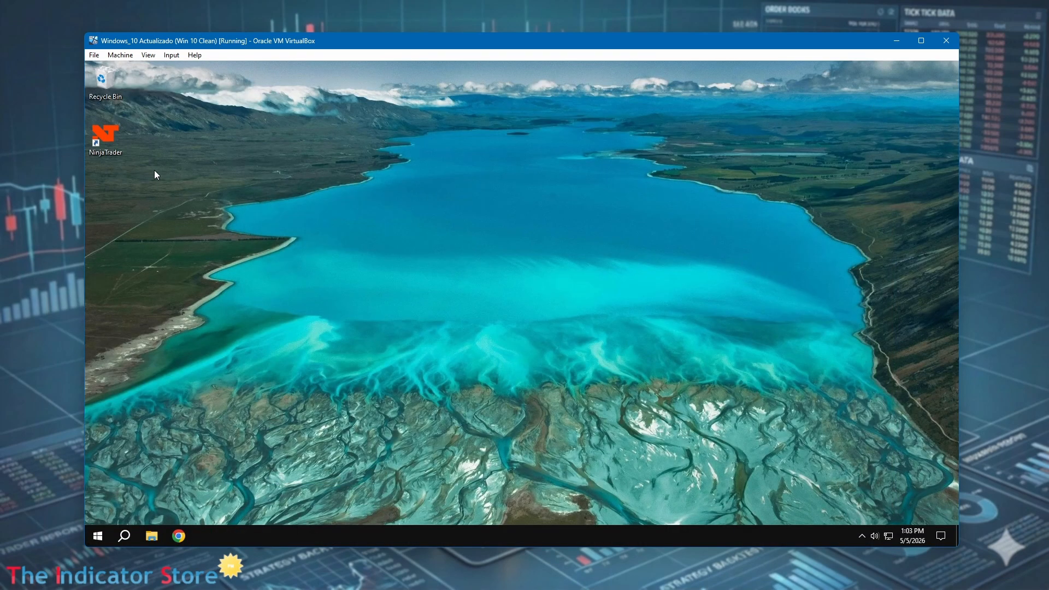
double_click(117, 150)
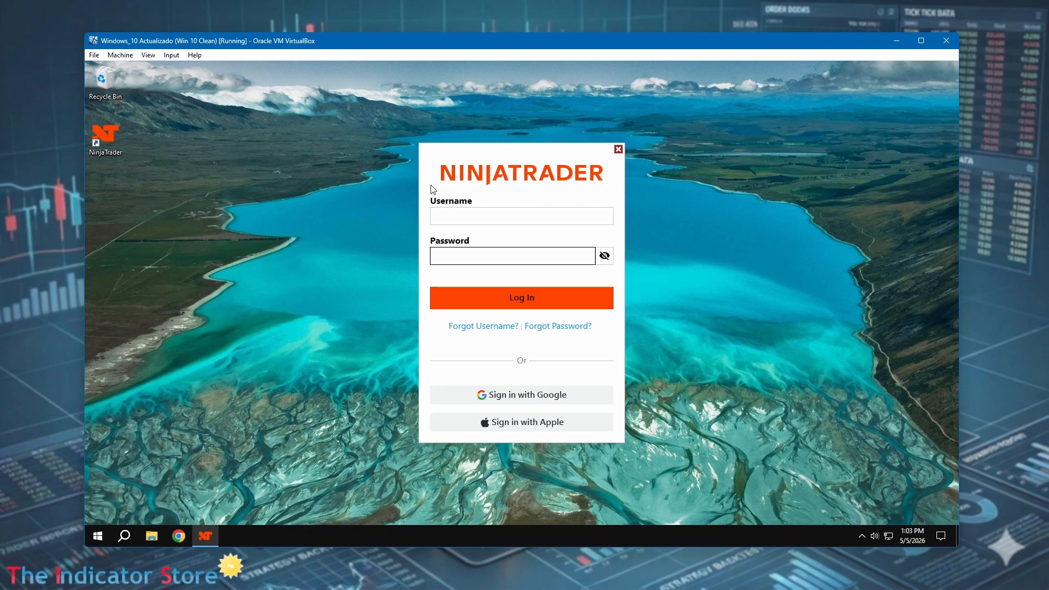
left_click(469, 219)
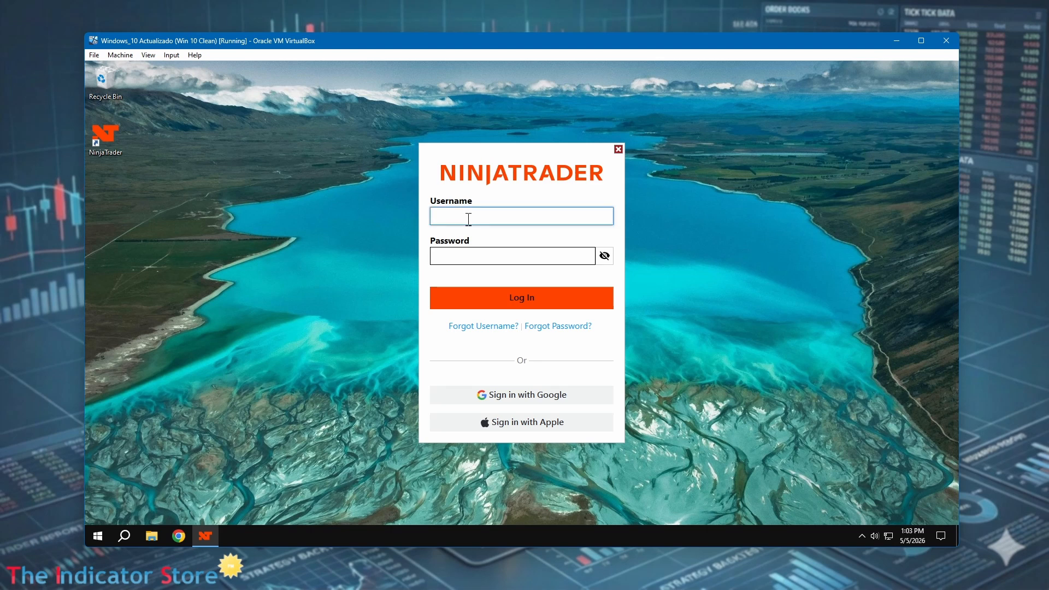
key("Tab")
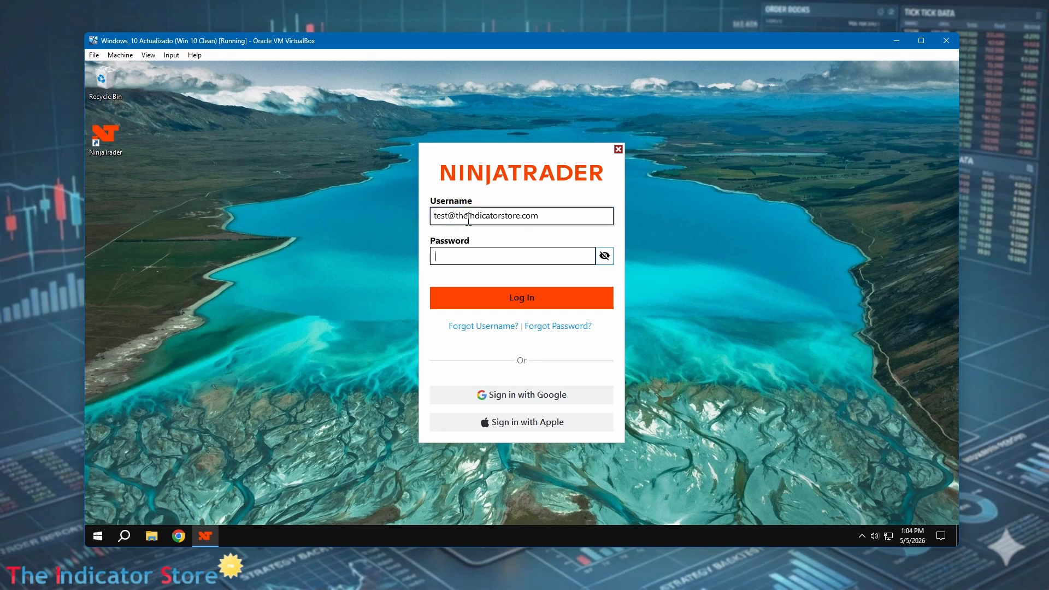
type("***********")
key("Return")
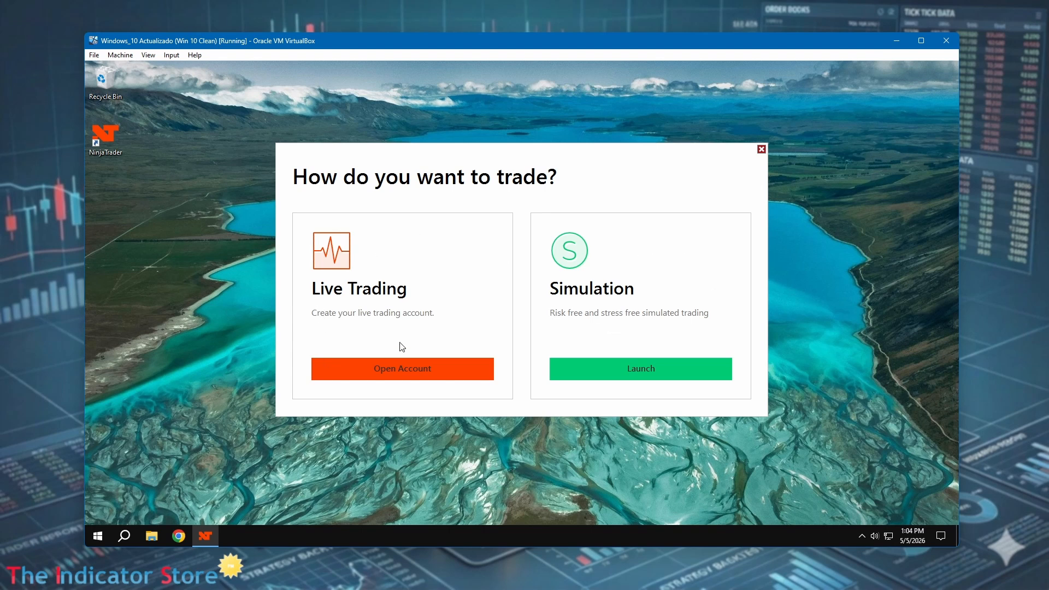
Launch the Simulation trading mode and decline migrating existing NinjaTrader 7 data
left_click(654, 370)
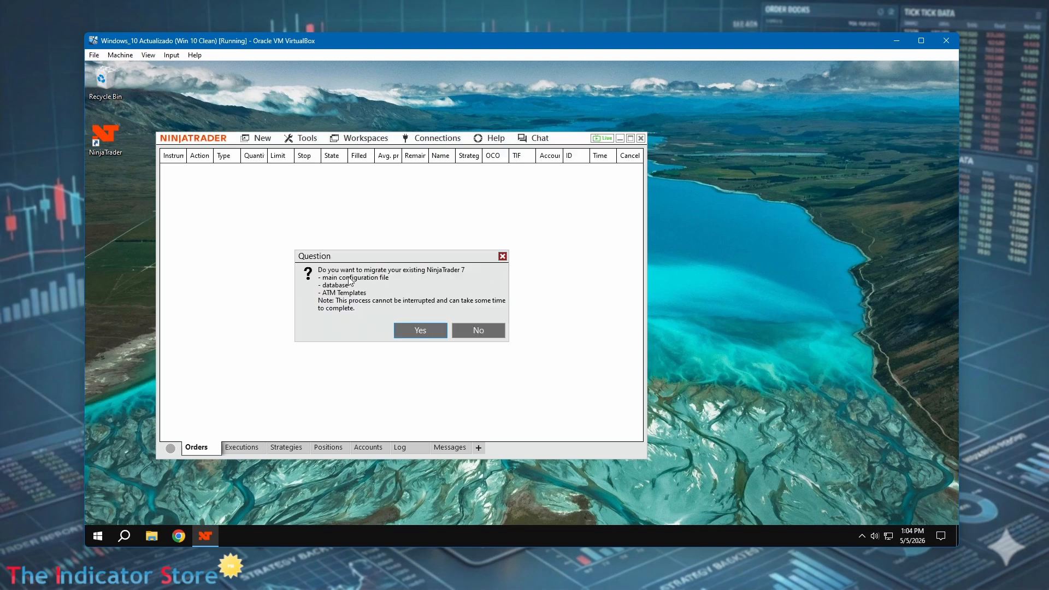
left_click(493, 330)
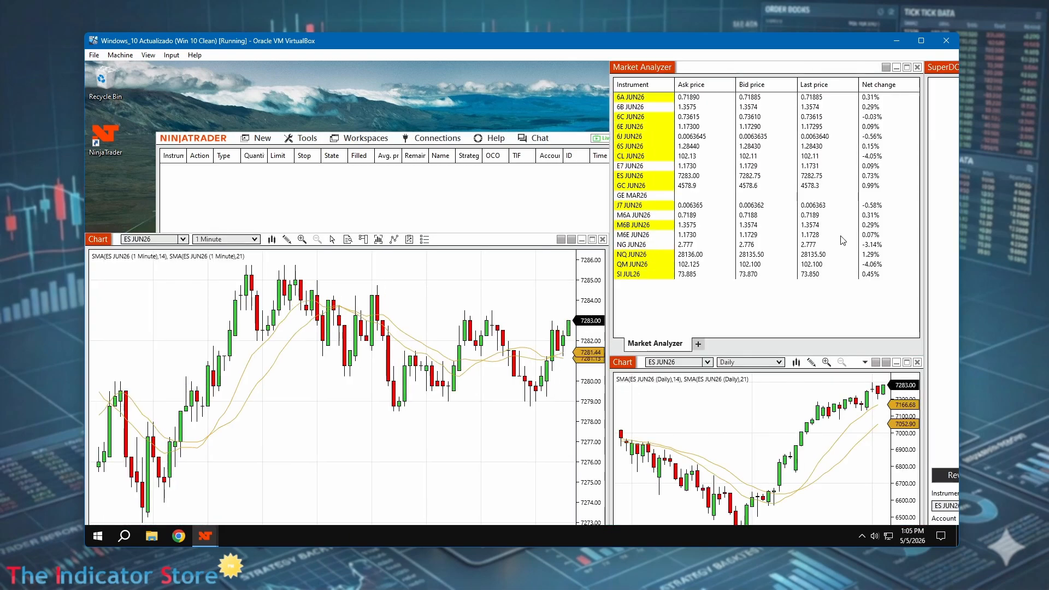
Maximize the virtual machine window
left_click_drag(378, 38, 365, 46)
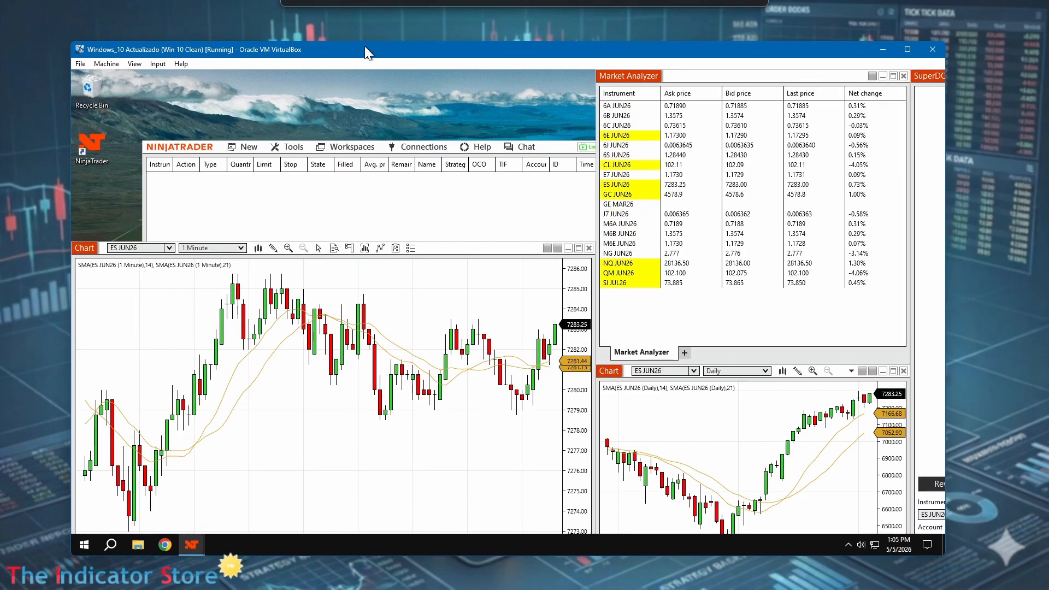
left_click(907, 50)
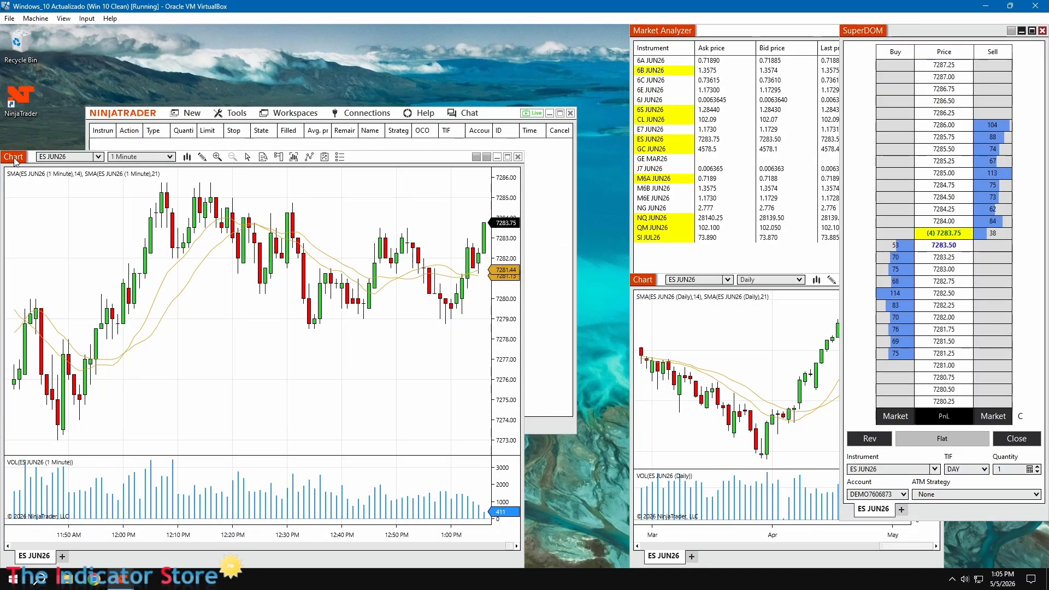
Rearrange the 1-minute and daily chart windows on the desktop
left_click_drag(13, 160, 68, 133)
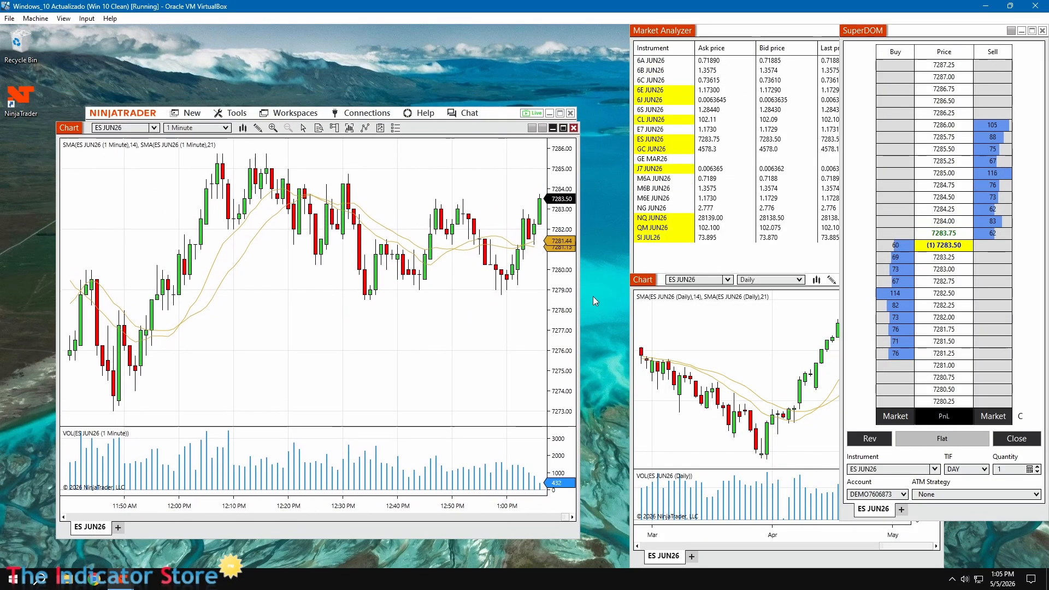
left_click(644, 280)
left_click_drag(645, 282, 601, 272)
left_click_drag(69, 128, 104, 69)
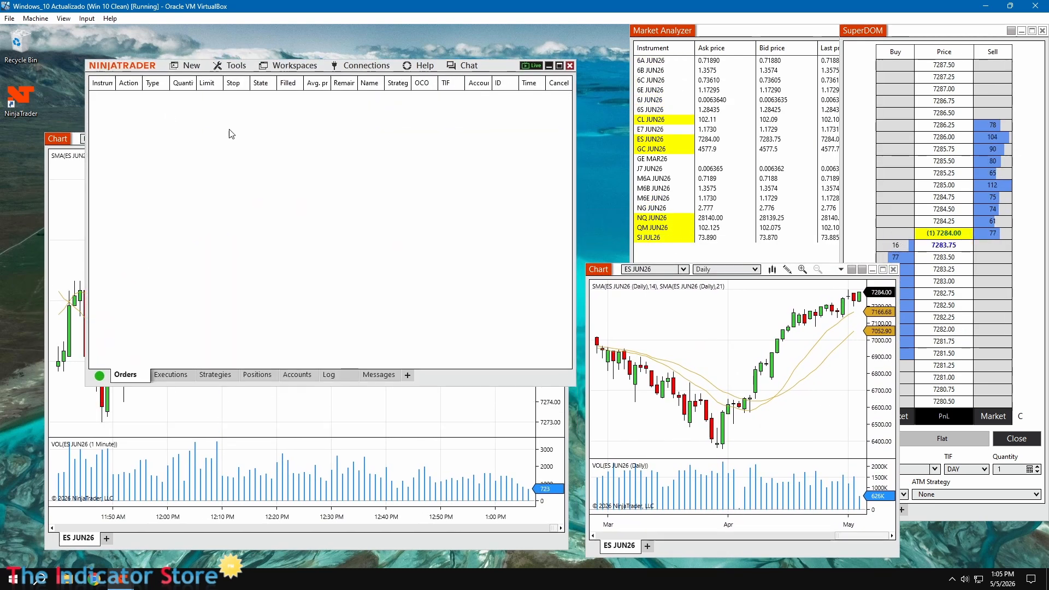
Inspect the available connections list
left_click(358, 67)
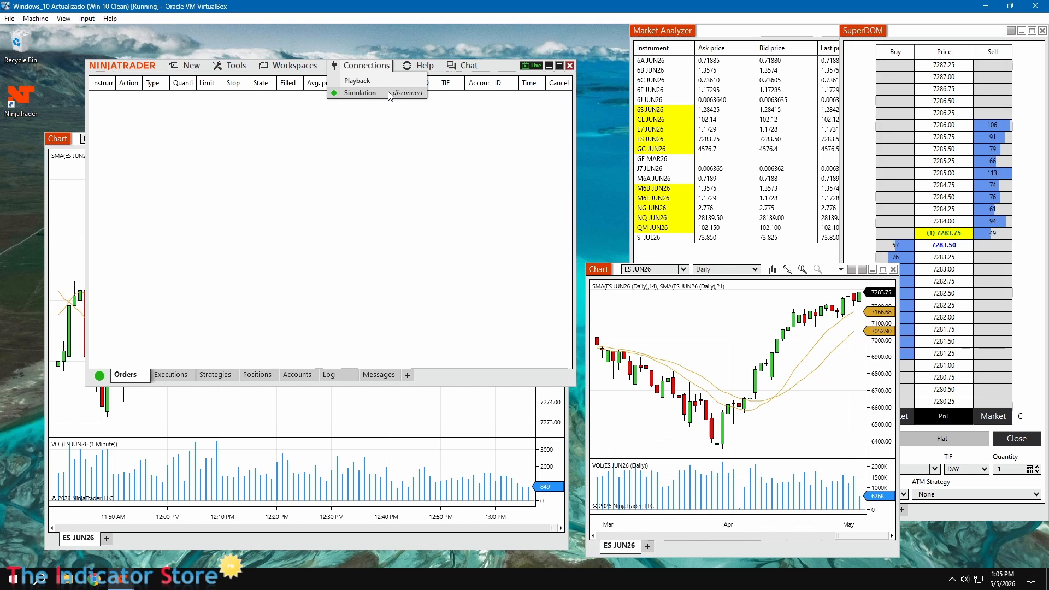
left_click(345, 145)
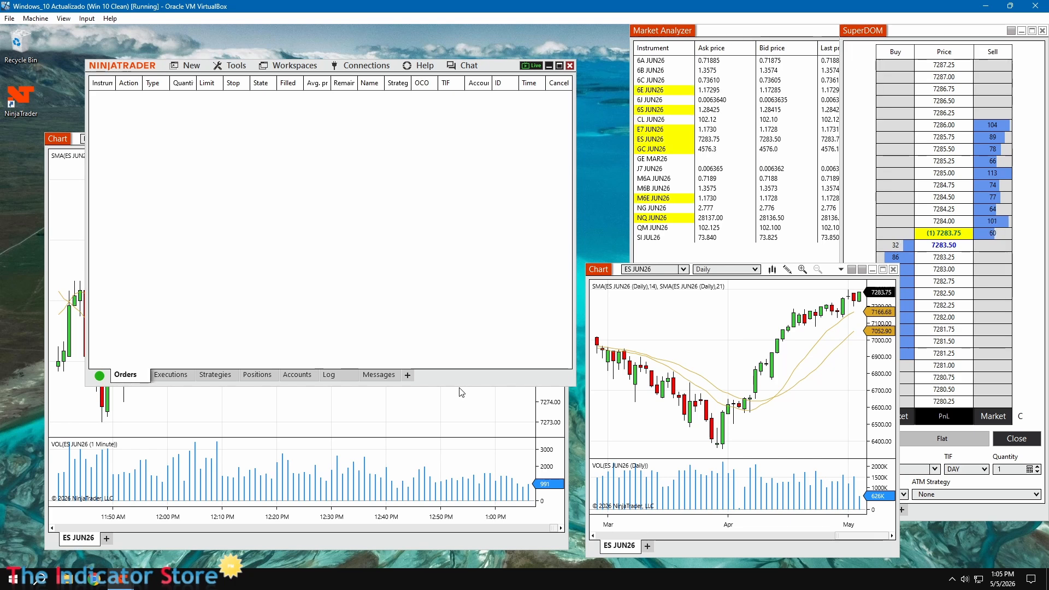
Shrink the Control Center window's height and close the daily chart window
left_click_drag(459, 387, 467, 124)
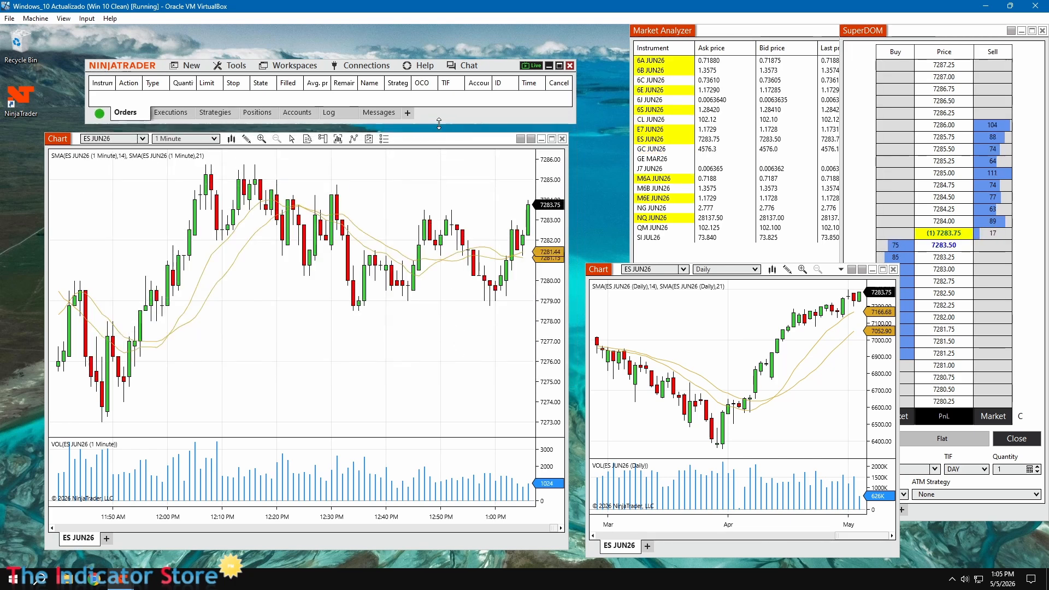
left_click(893, 270)
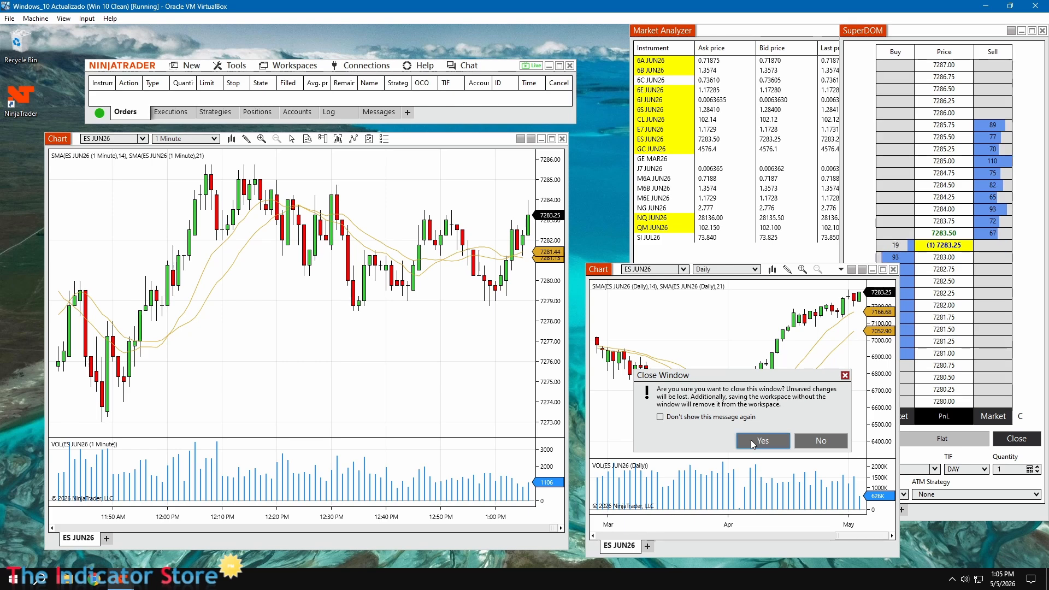
left_click(751, 441)
Close the Market Analyzer window, turning off the close-window confirmation message
left_click_drag(678, 36, 438, 168)
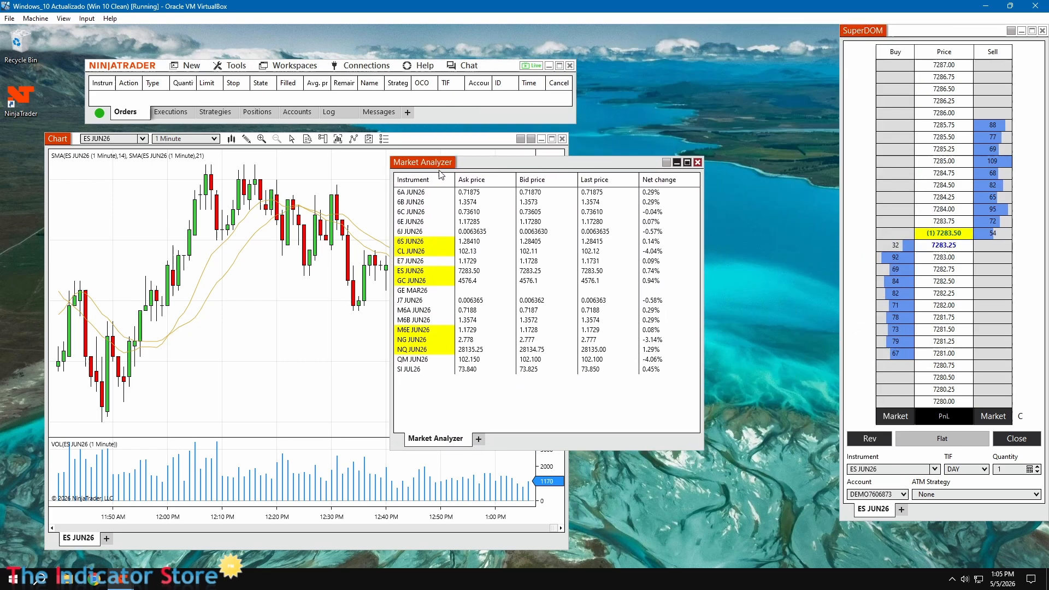
left_click(698, 163)
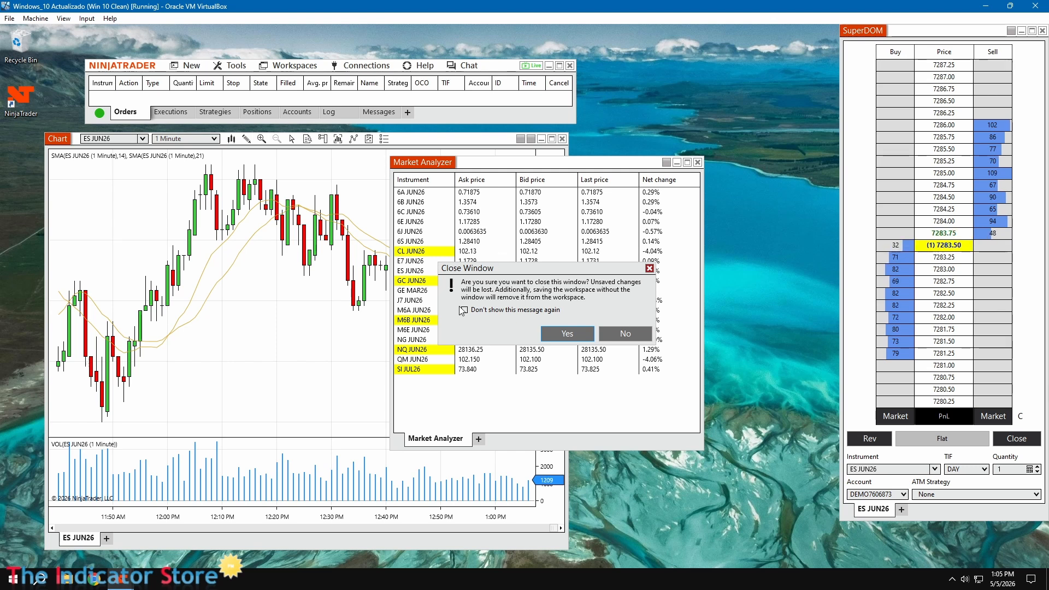
left_click_drag(517, 276, 527, 276)
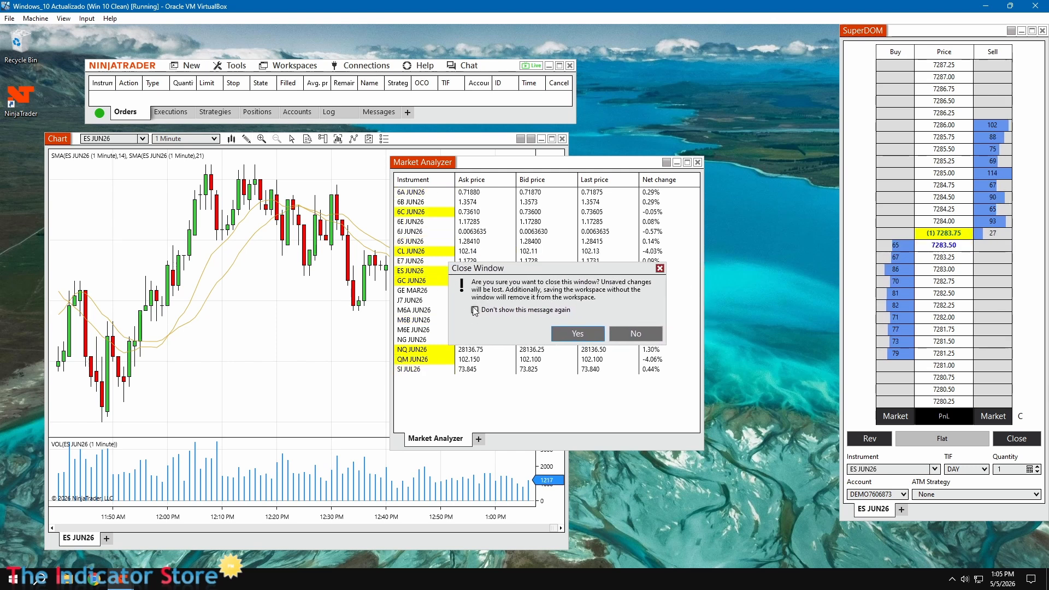
left_click(565, 334)
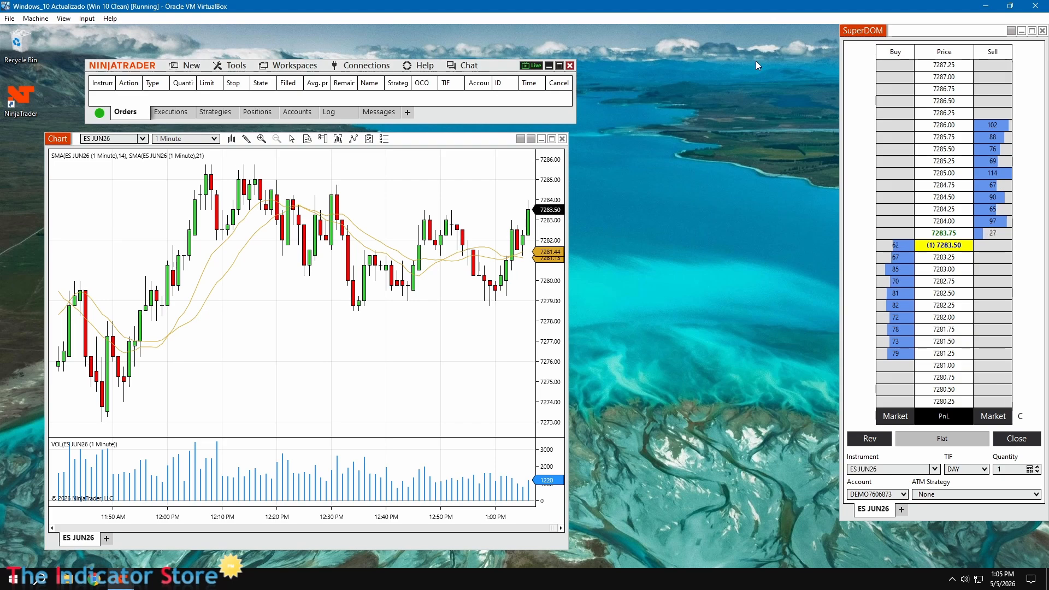
Arrange the SuperDOM, chart and Control Center windows into a side-by-side layout
left_click_drag(866, 30, 695, 67)
left_click_drag(421, 146, 502, 78)
left_click_drag(91, 75, 175, 503)
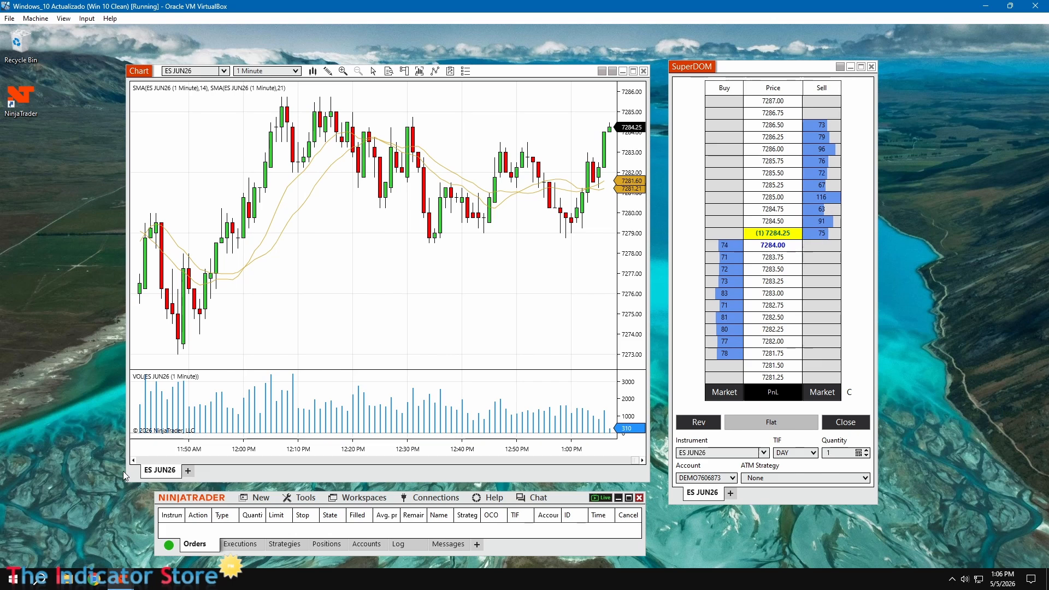
Hide the chart's tabs and fit the chart window
right_click(349, 242)
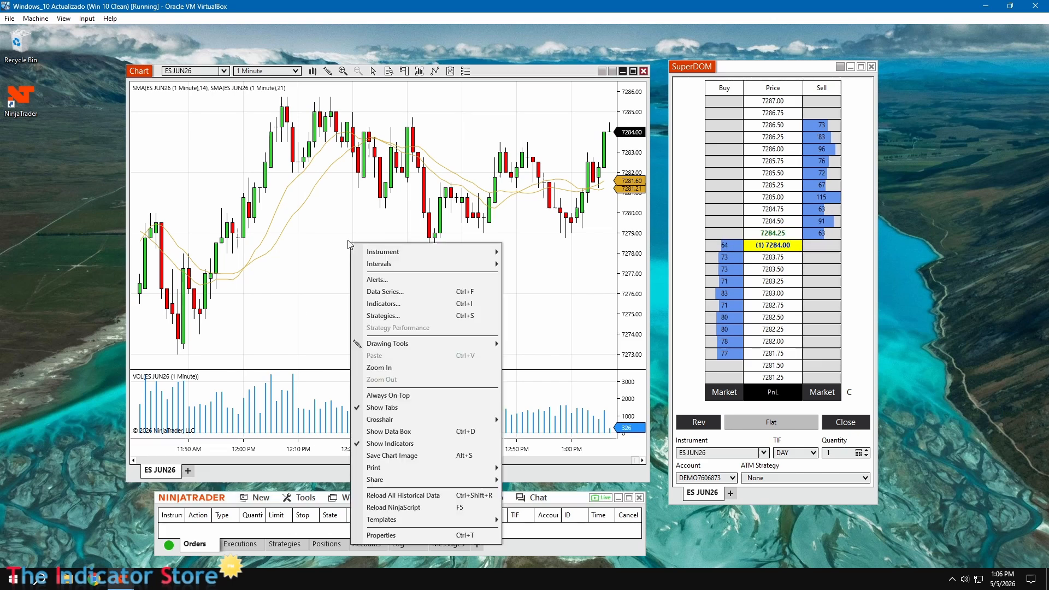
left_click(385, 408)
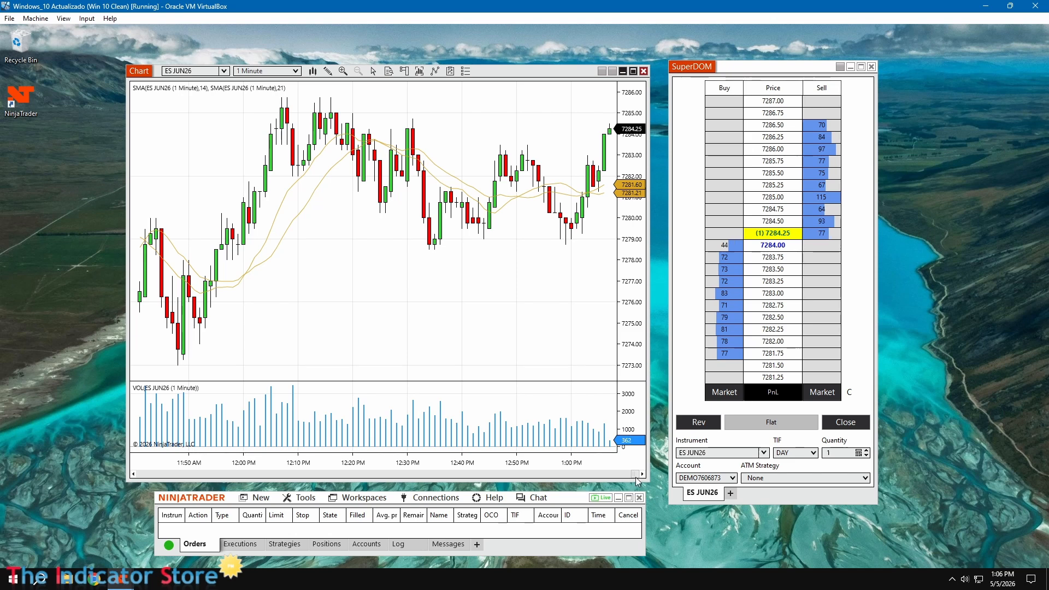
mouse_move(635, 474)
left_mouse_down()
mouse_move(527, 477)
mouse_move(641, 476)
left_mouse_up()
Disable Show scrollbar in the chart's properties and adjust the chart window's width
right_click(465, 327)
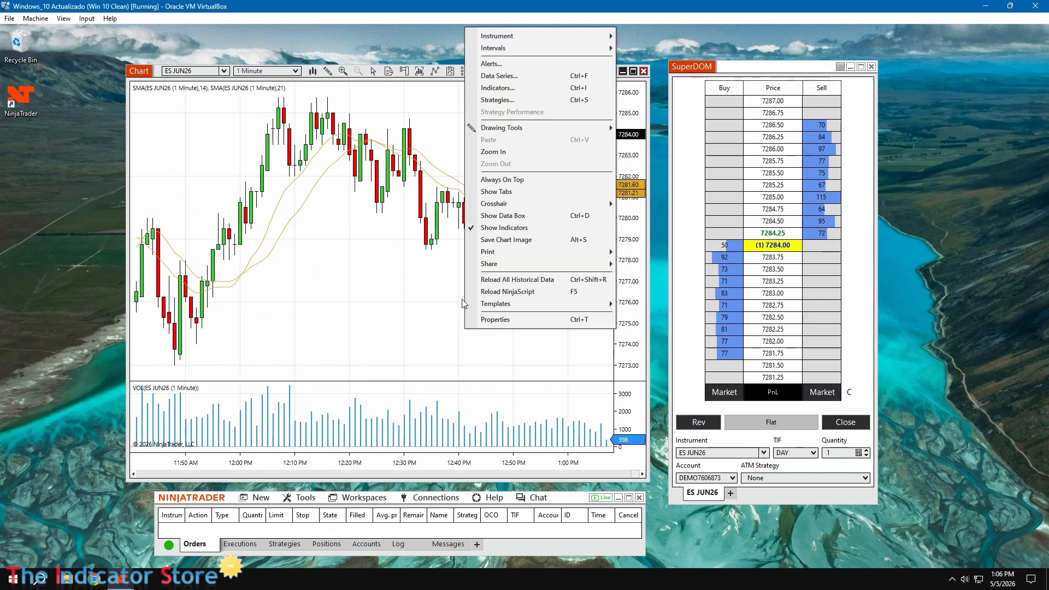
left_click(496, 323)
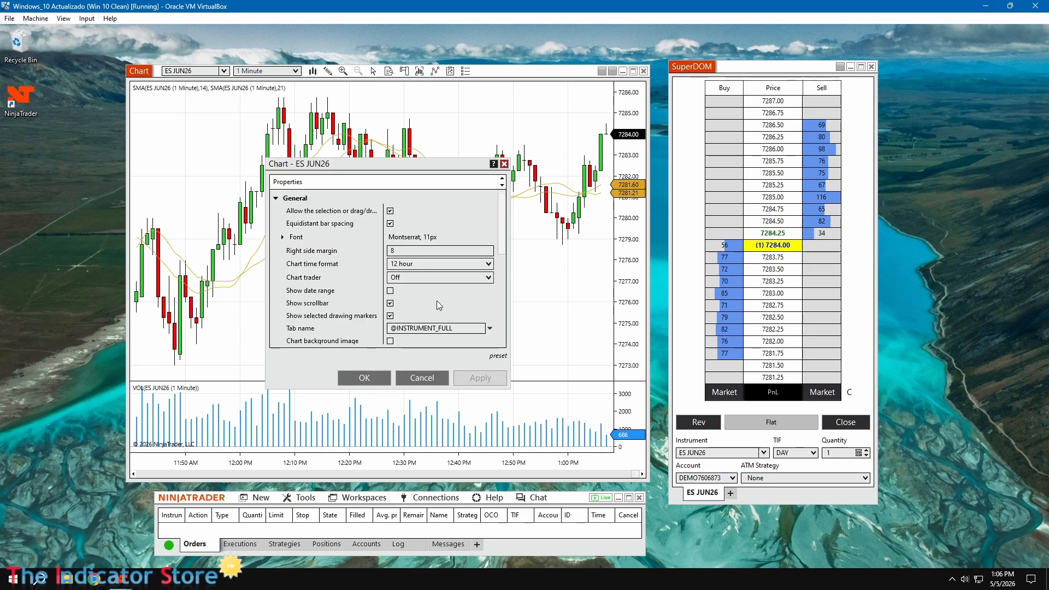
left_click(391, 304)
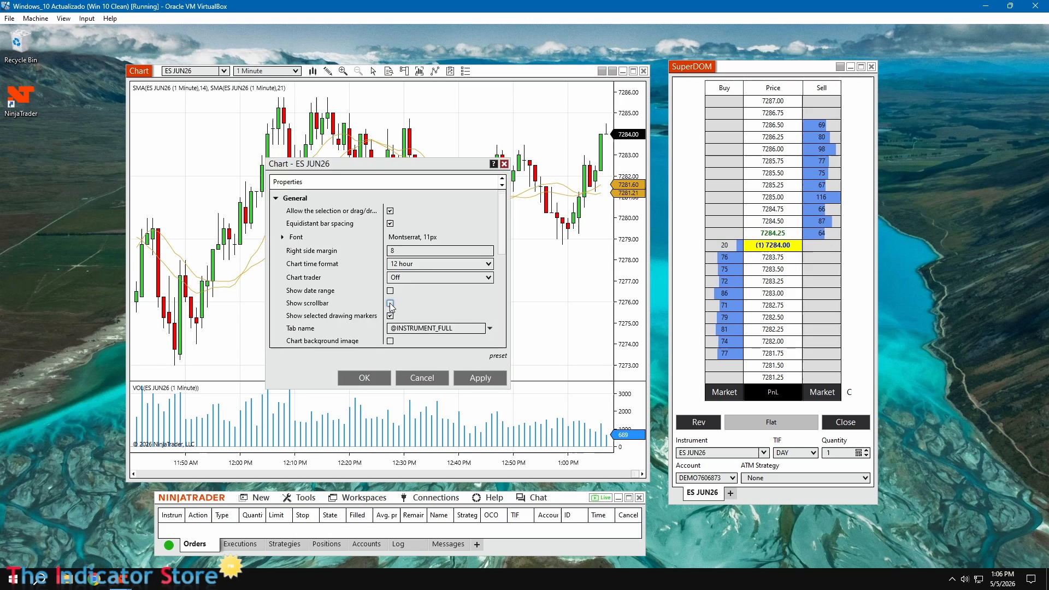
left_click(409, 266)
left_click(410, 266)
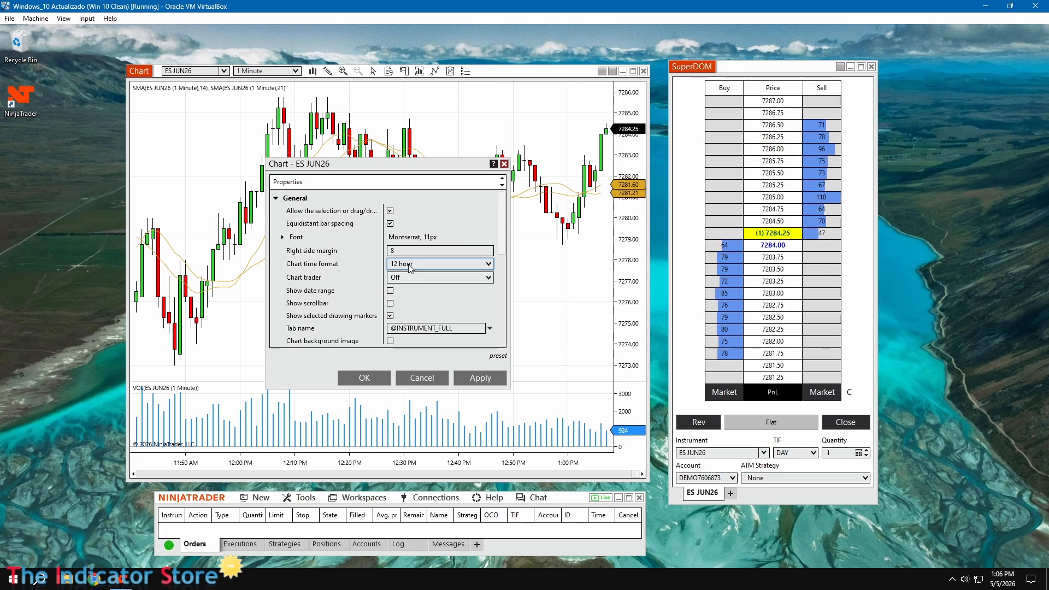
left_click(365, 379)
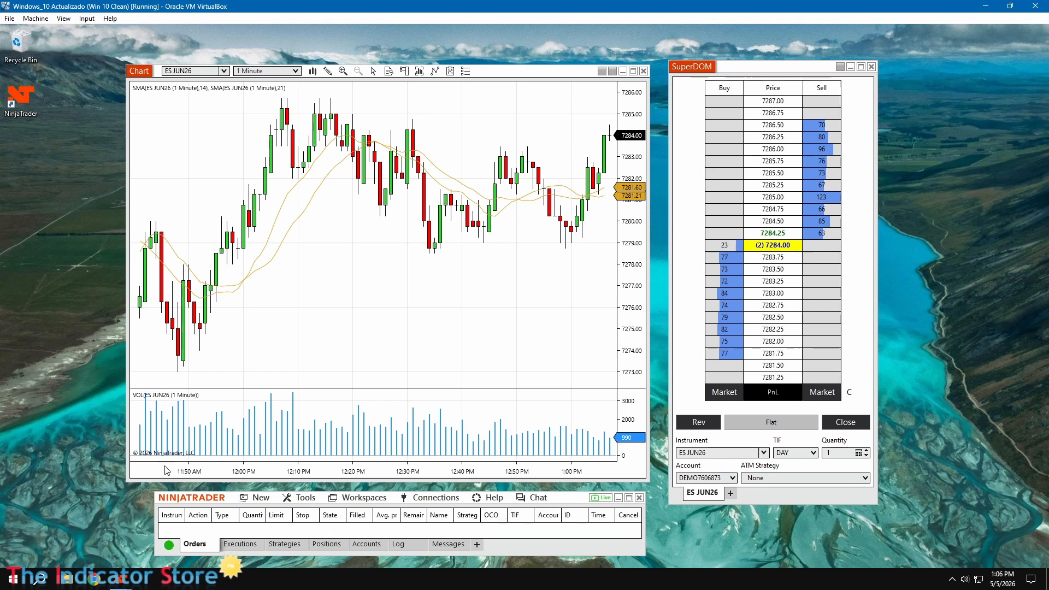
left_click_drag(126, 461, 152, 460)
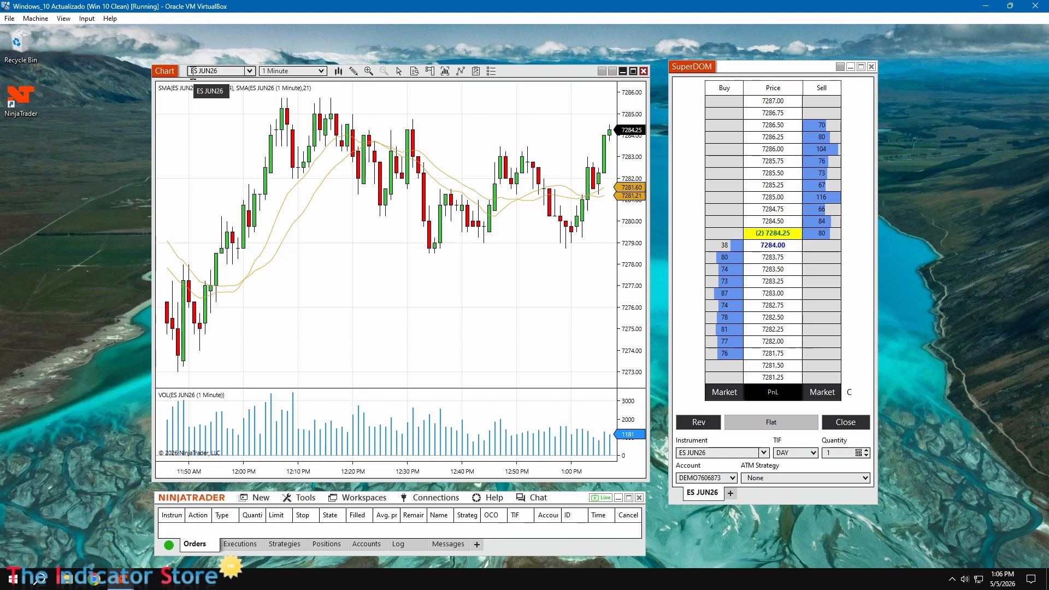
In the platform settings, enable Multi-provider and set the skin to NinjaTrader Dark, acknowledging the restart notices
left_click(305, 498)
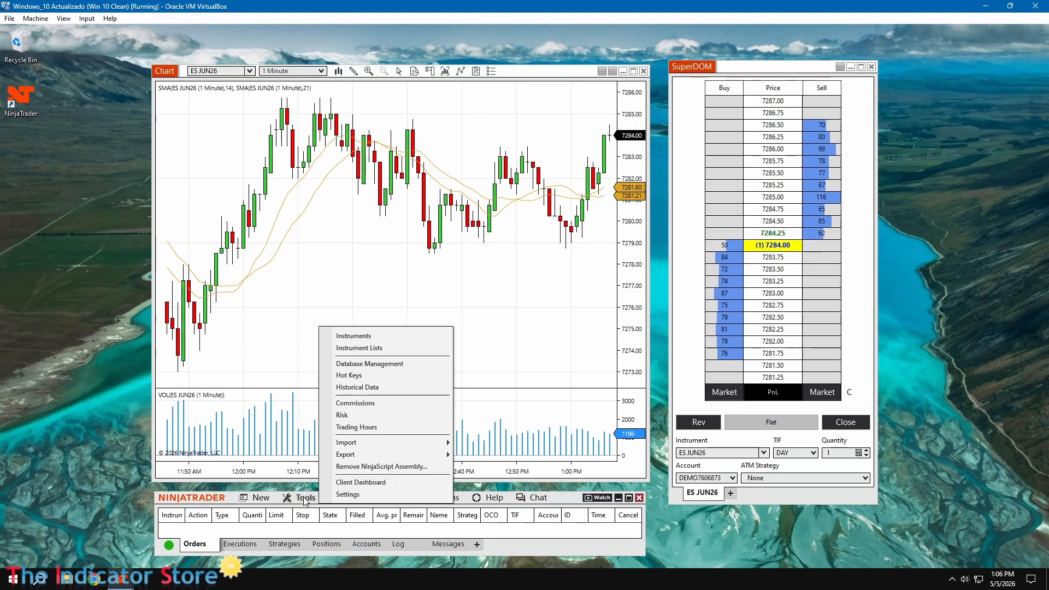
left_click(357, 494)
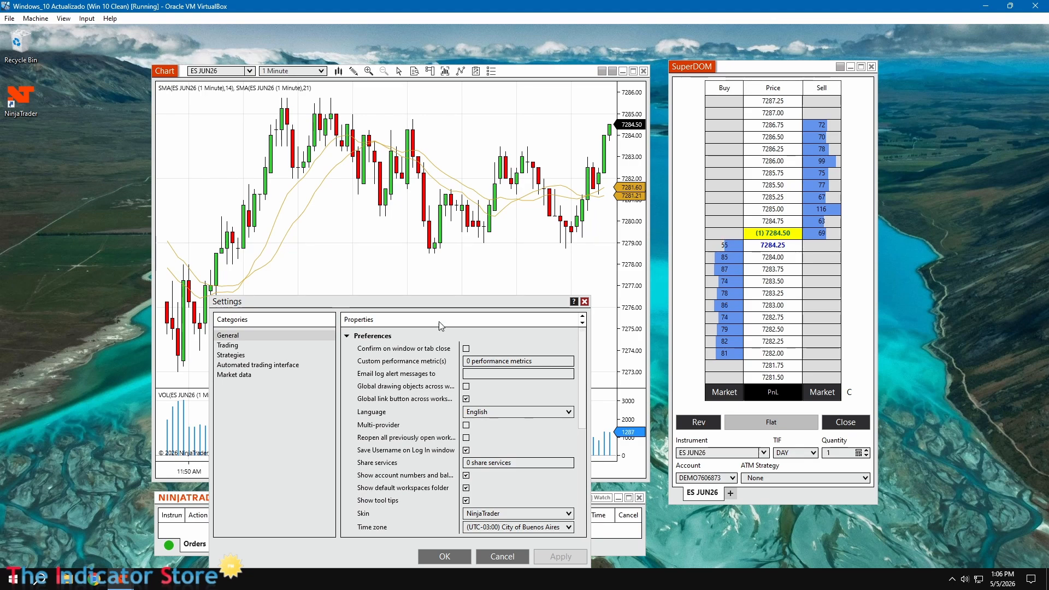
left_click_drag(438, 308, 457, 131)
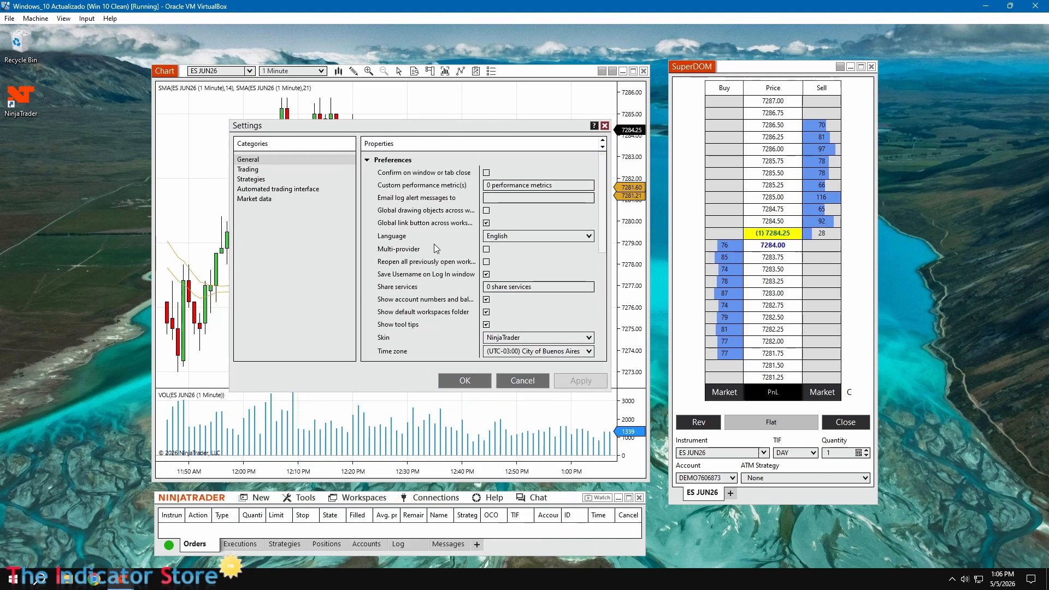
left_click(486, 250)
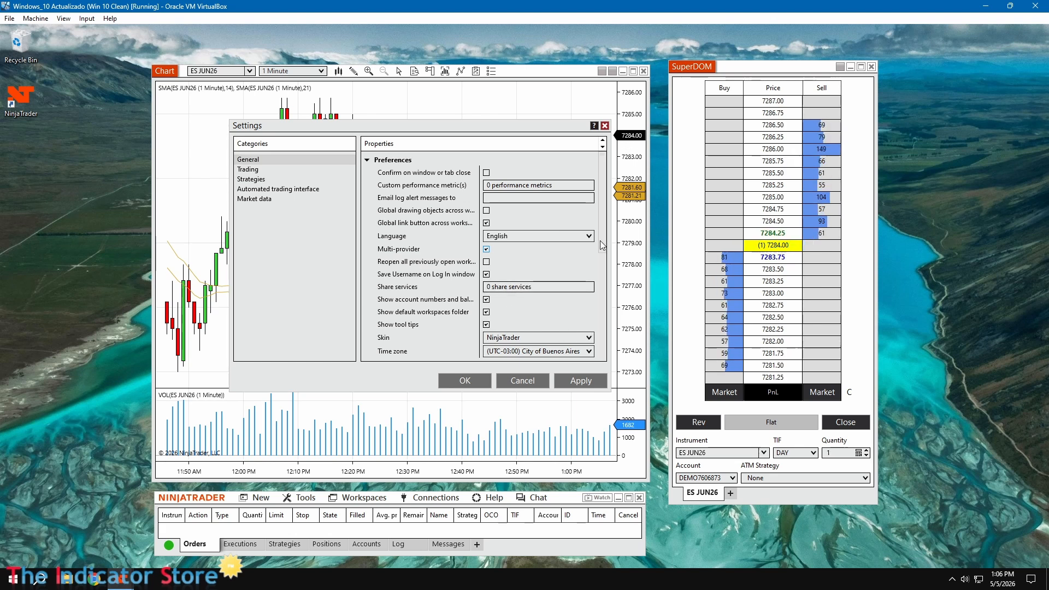
left_click(593, 338)
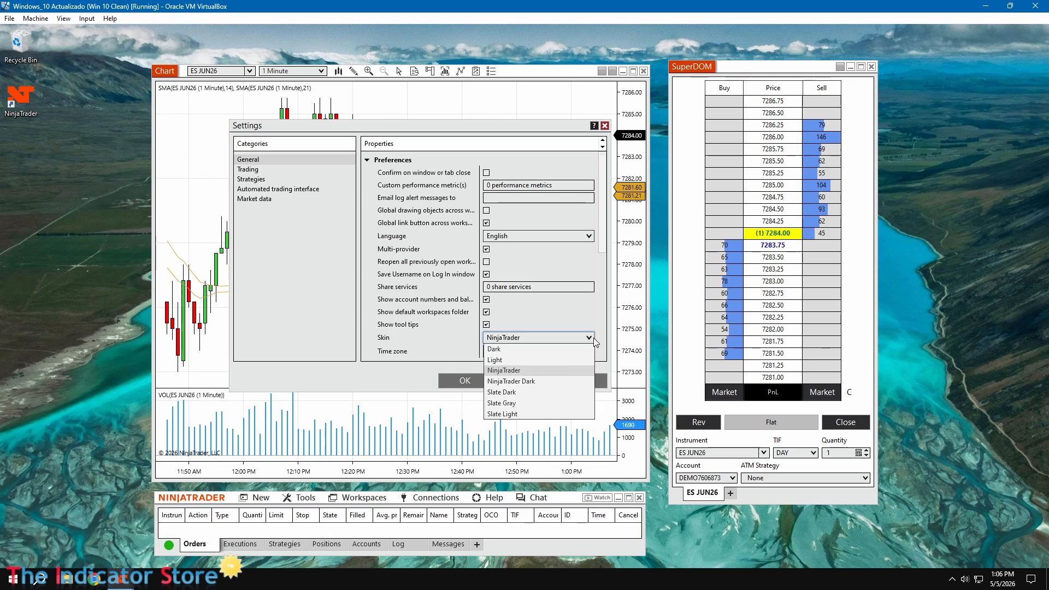
left_click(538, 382)
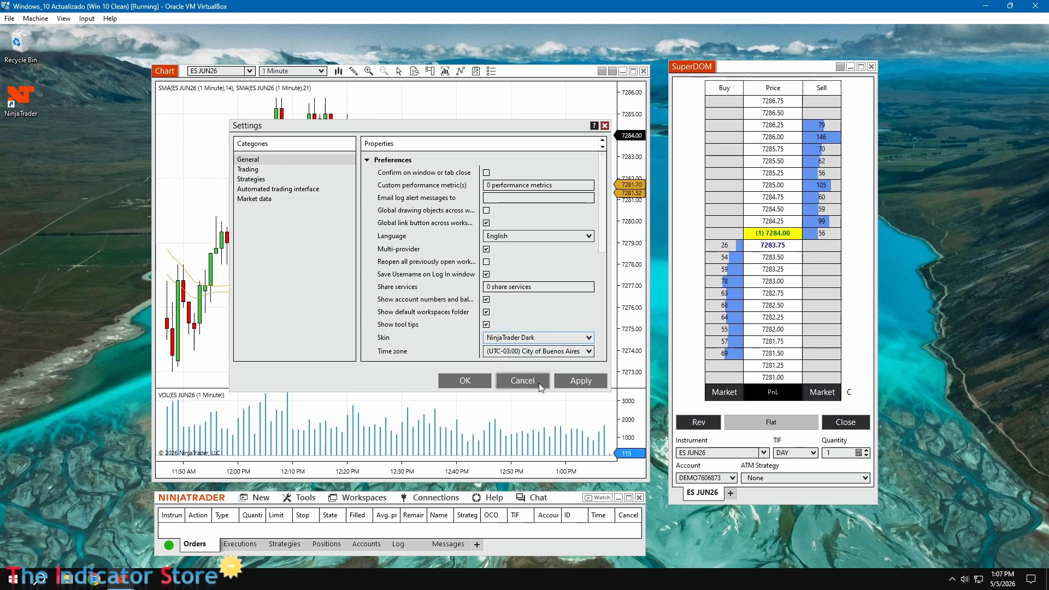
left_click(468, 383)
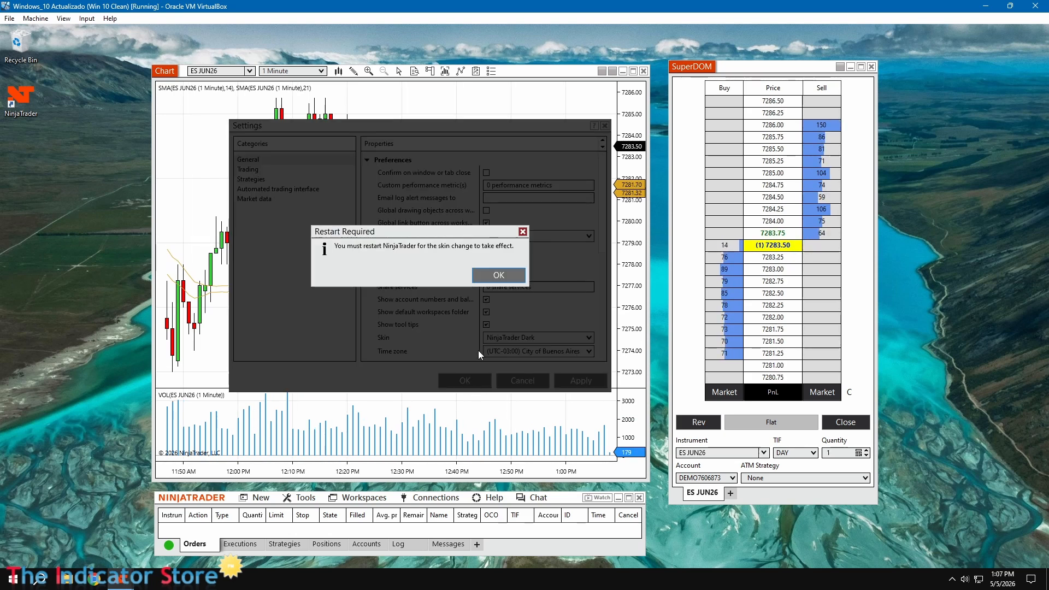
left_click(492, 275)
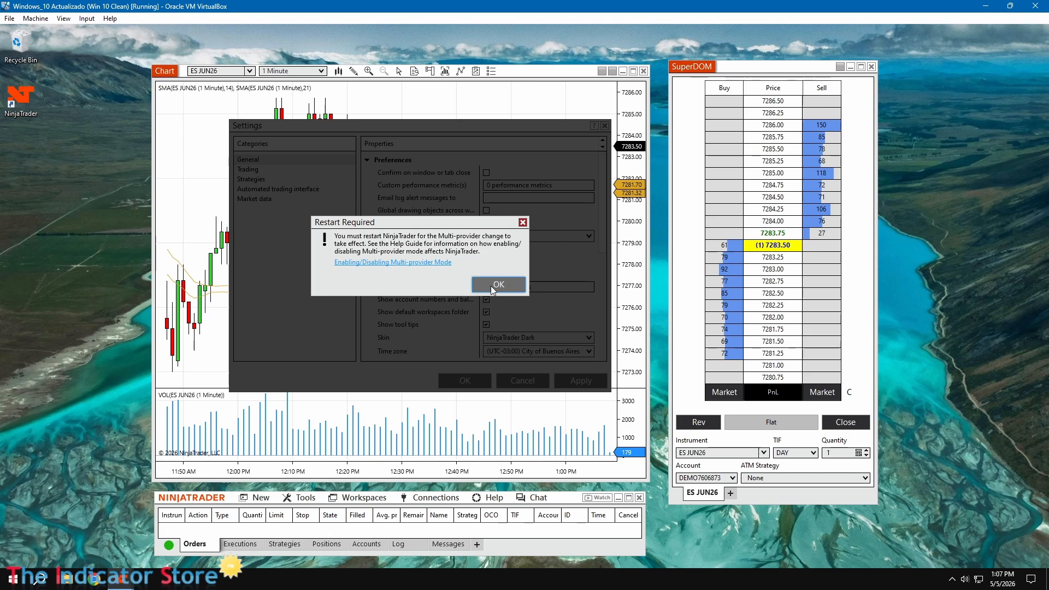
left_click(491, 285)
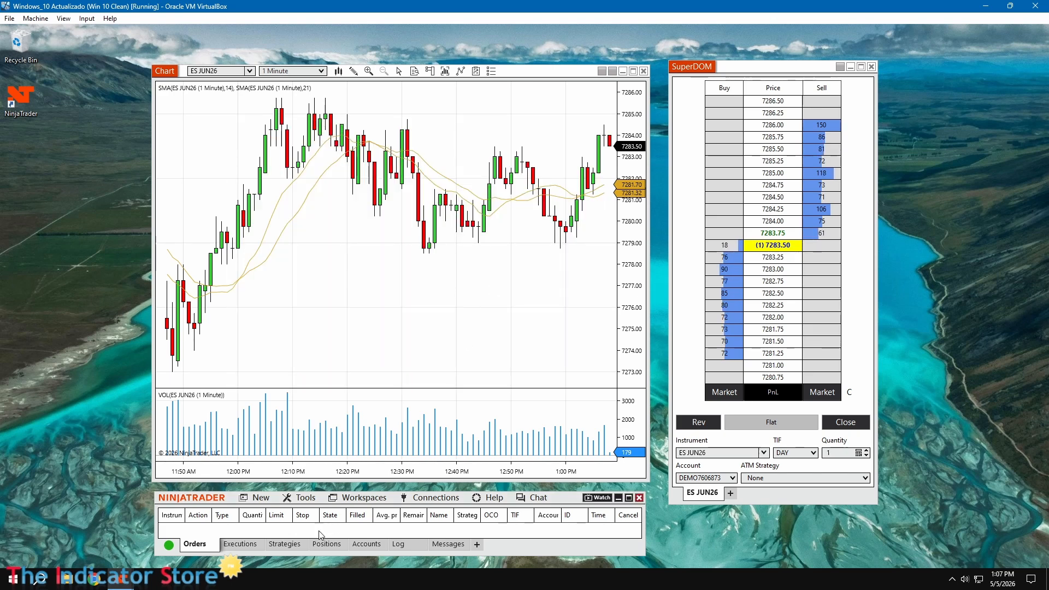
Reopen the platform settings to review the general preferences, then close them
left_click(302, 506)
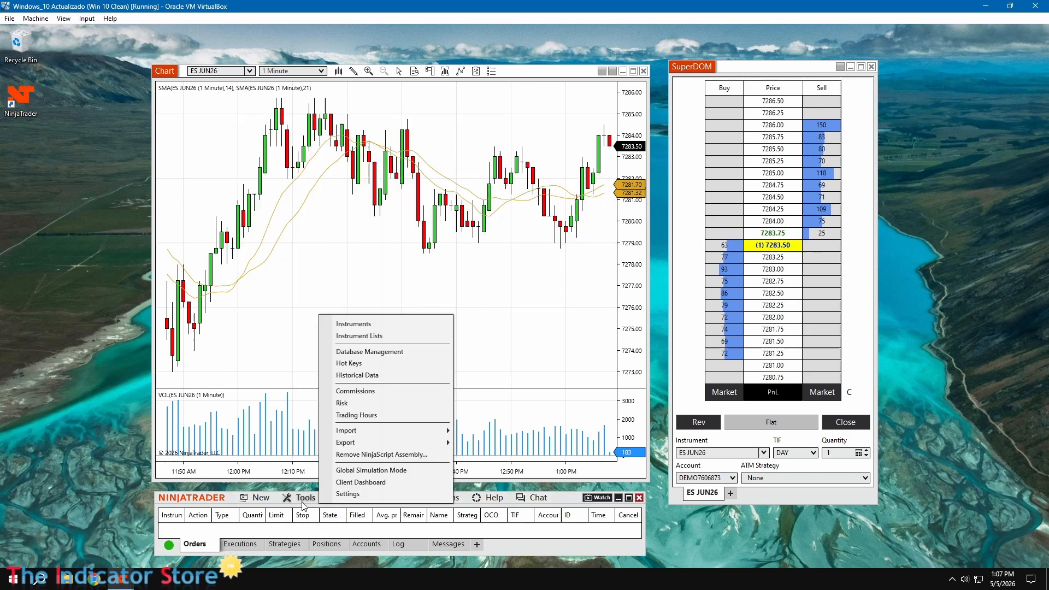
left_click(349, 498)
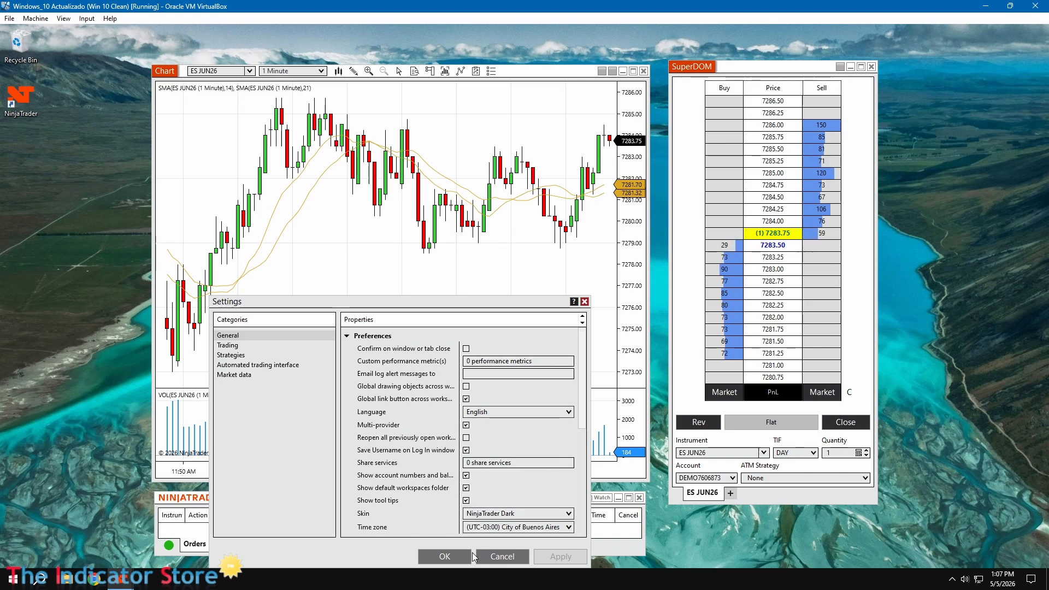
left_click(440, 557)
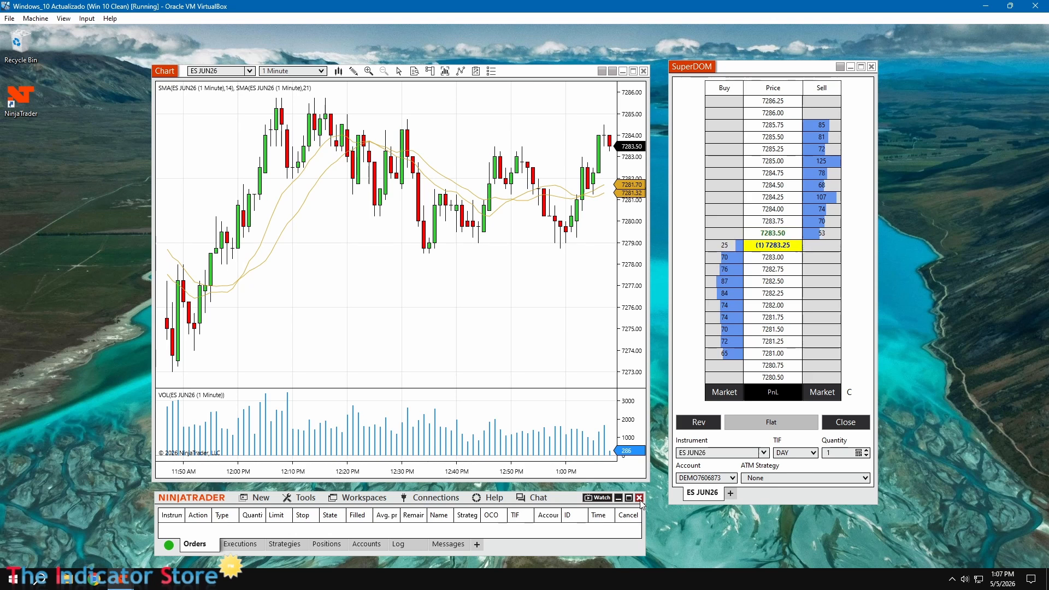
left_click(499, 299)
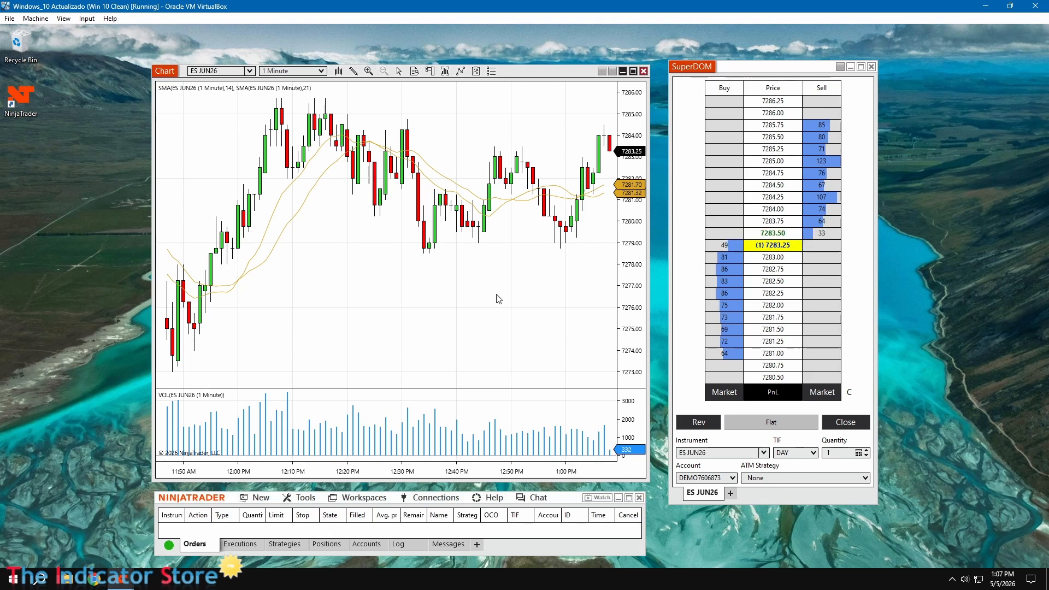
Save the current workspace under the name My config
left_click(358, 499)
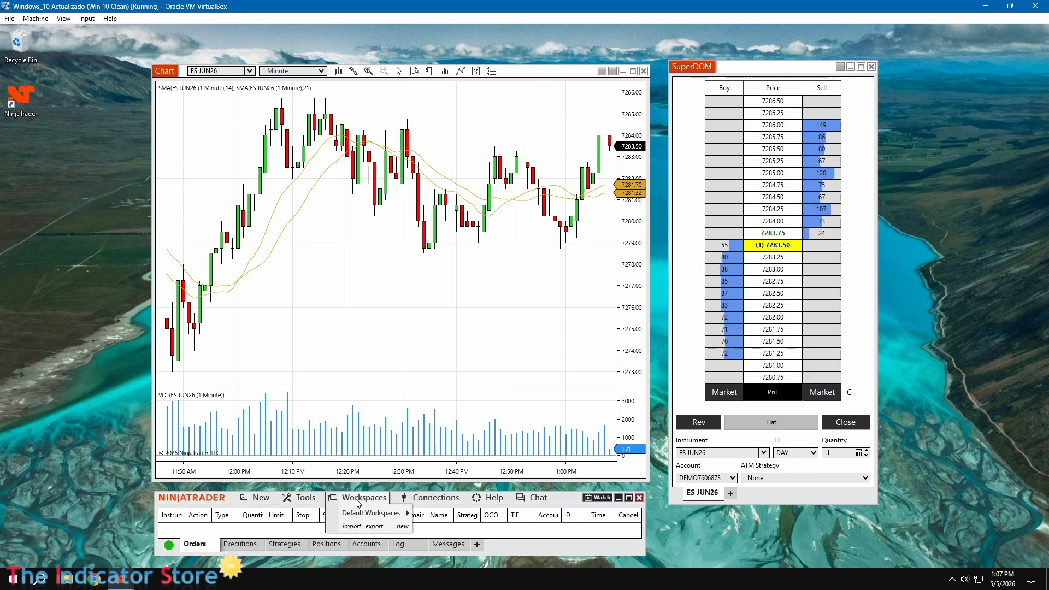
mouse_move(359, 516)
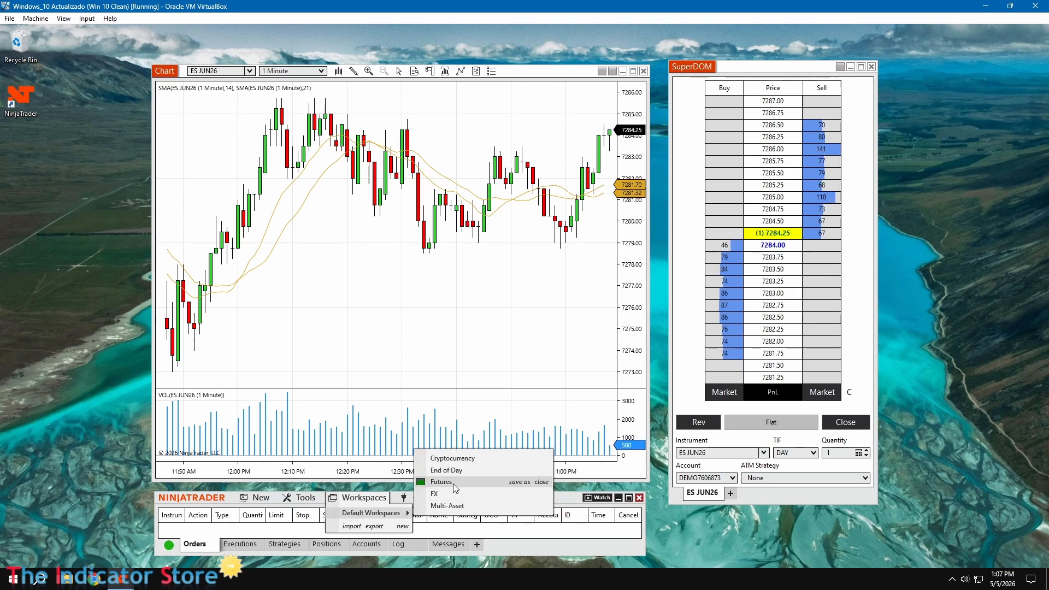
left_click(519, 483)
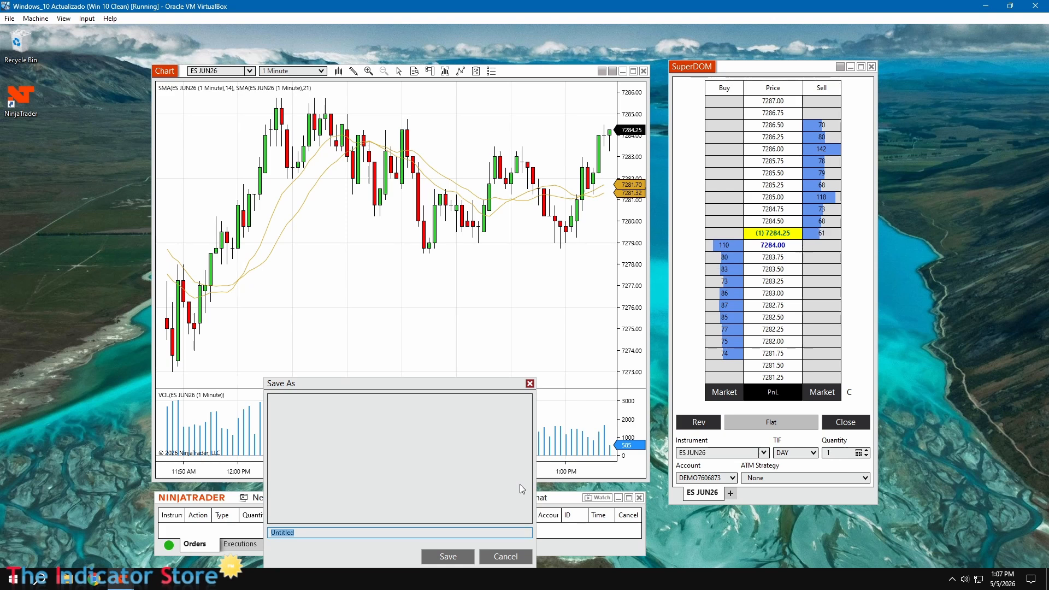
type("My con")
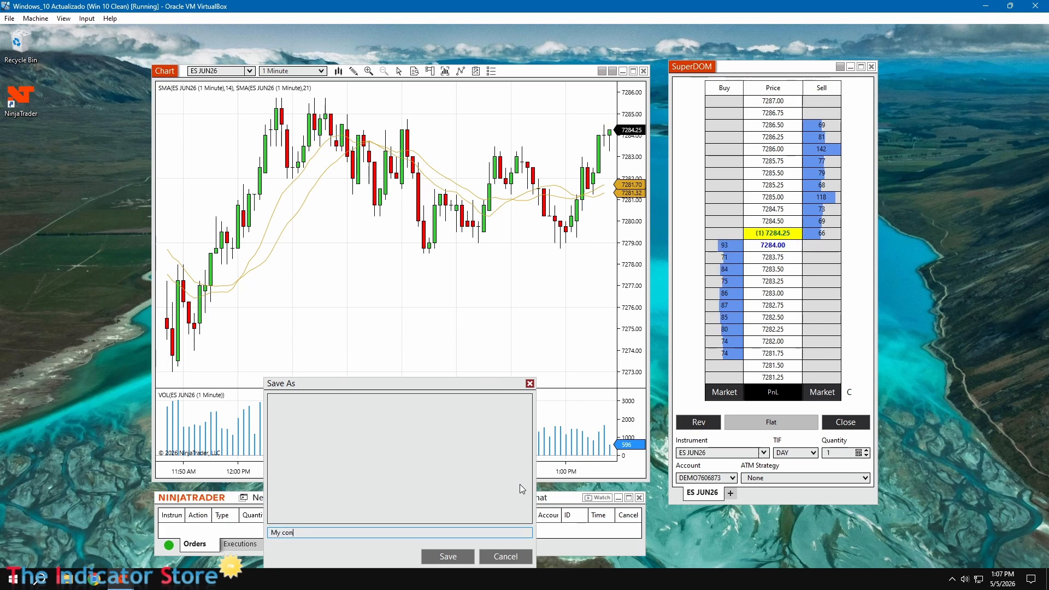
type("fig")
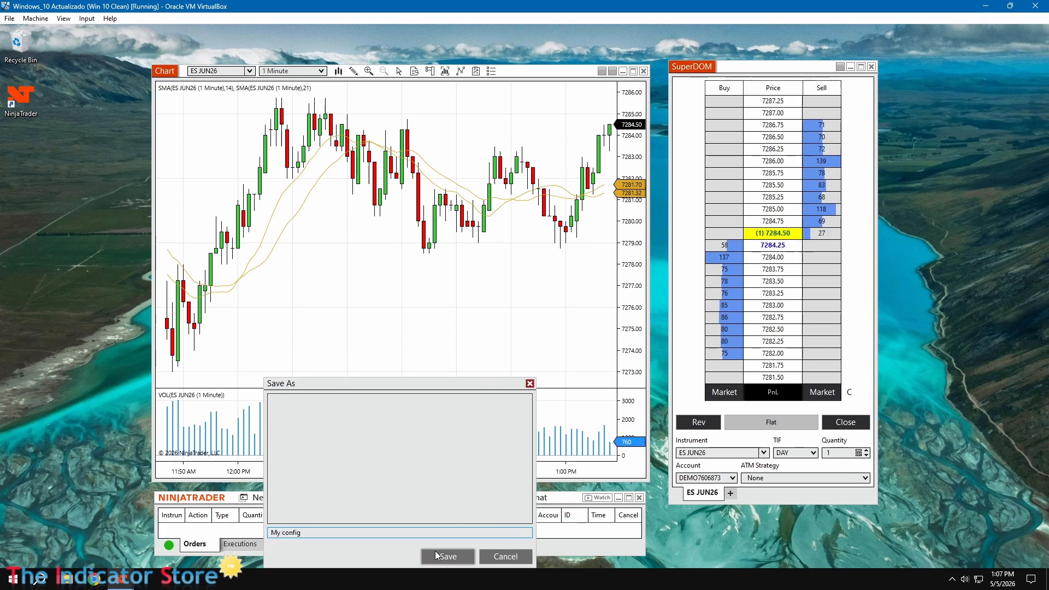
left_click(438, 556)
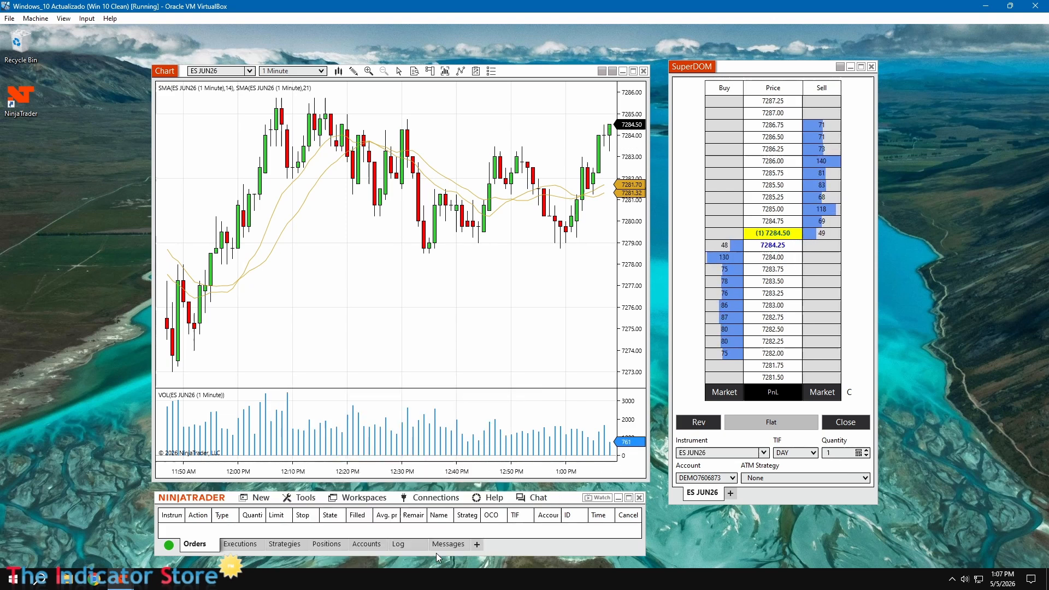
left_click(376, 501)
mouse_move(346, 529)
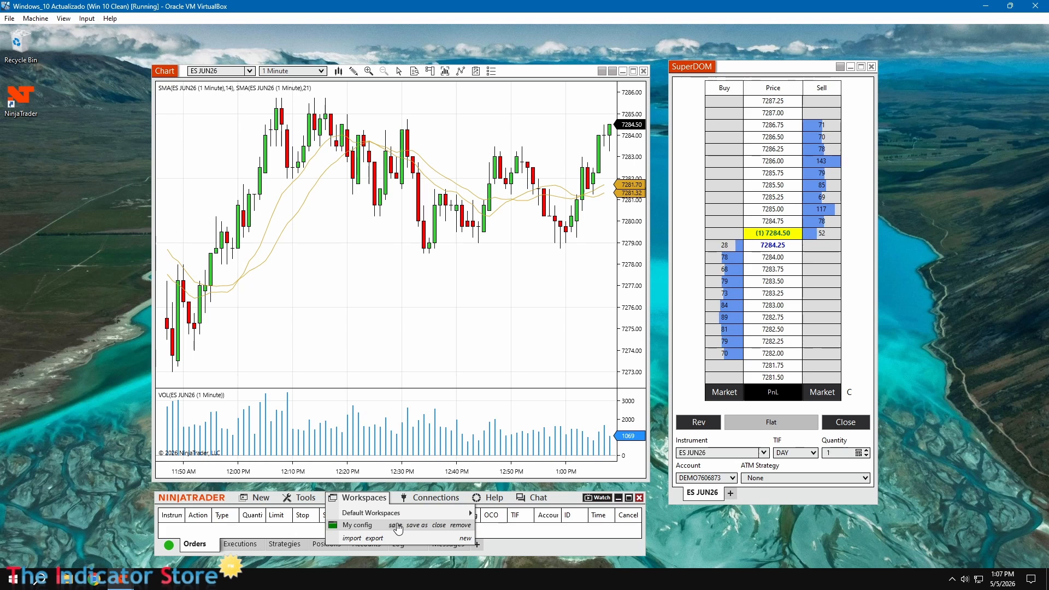
mouse_move(385, 515)
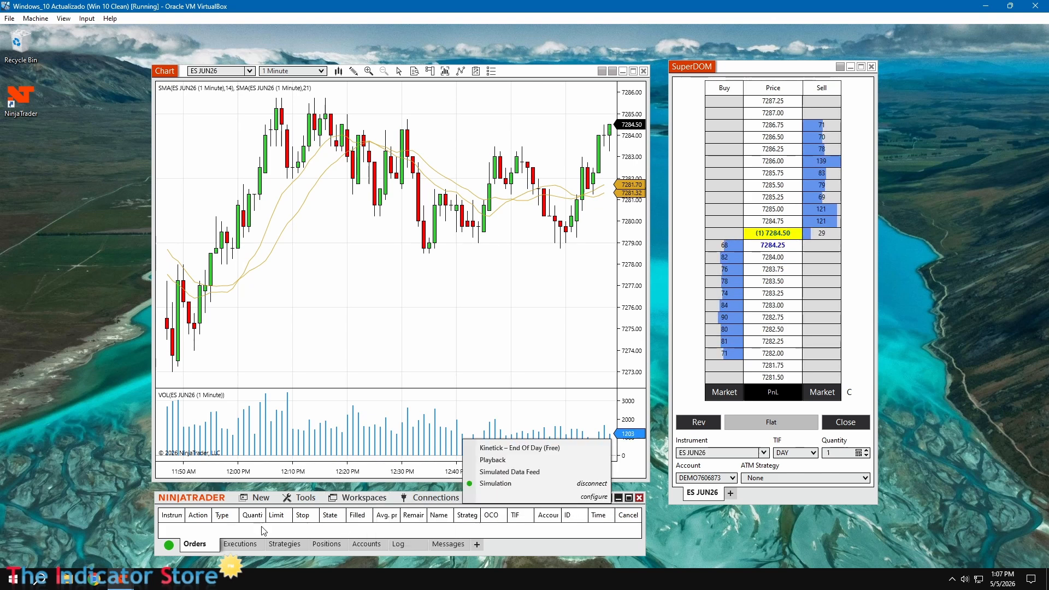
left_click(191, 502)
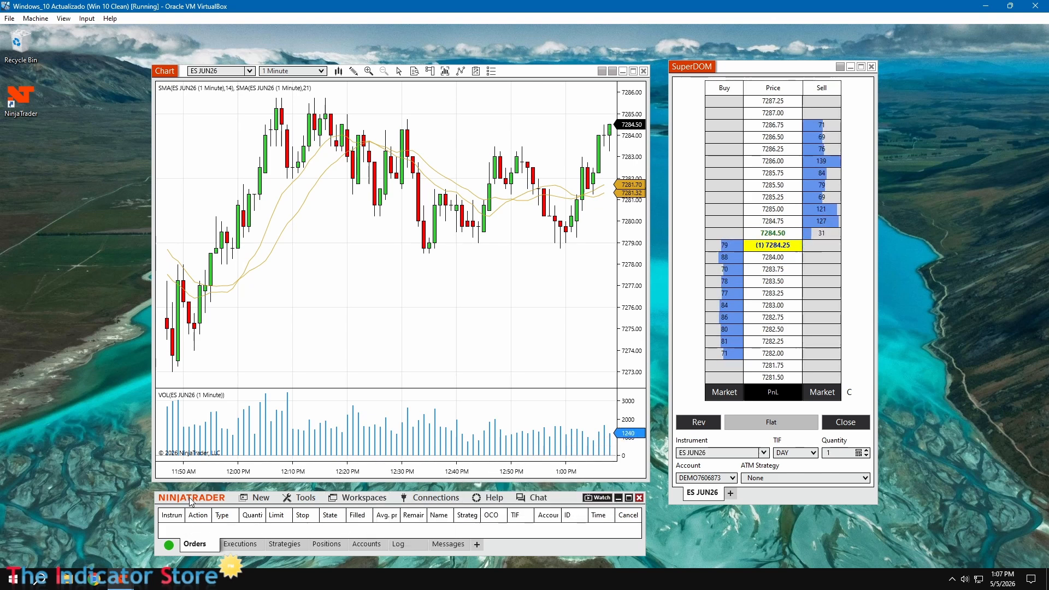
Close NinjaTrader, agreeing to save the My config workspace
left_click(639, 498)
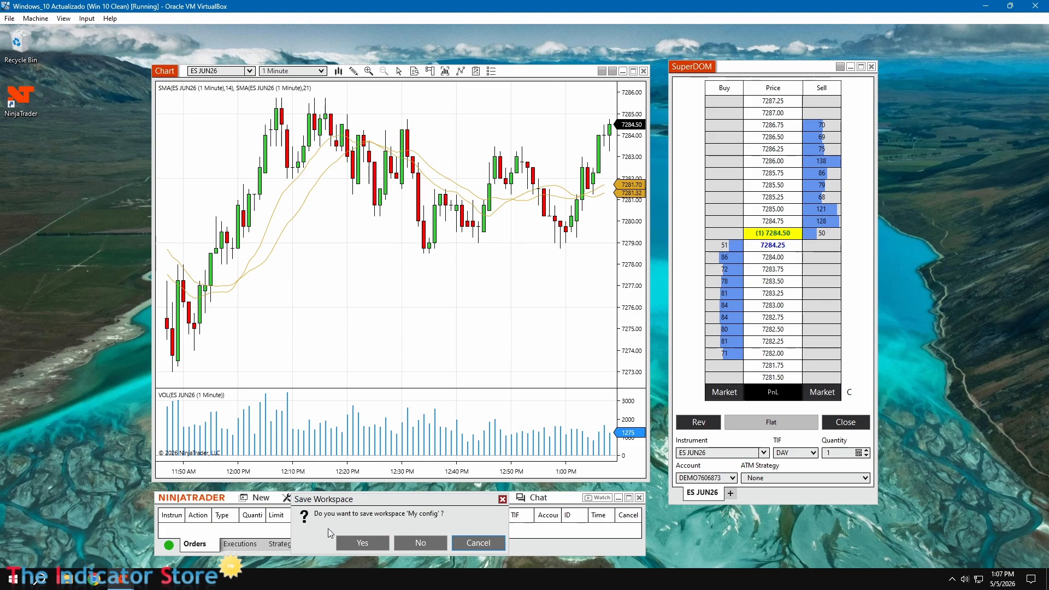
left_click(373, 543)
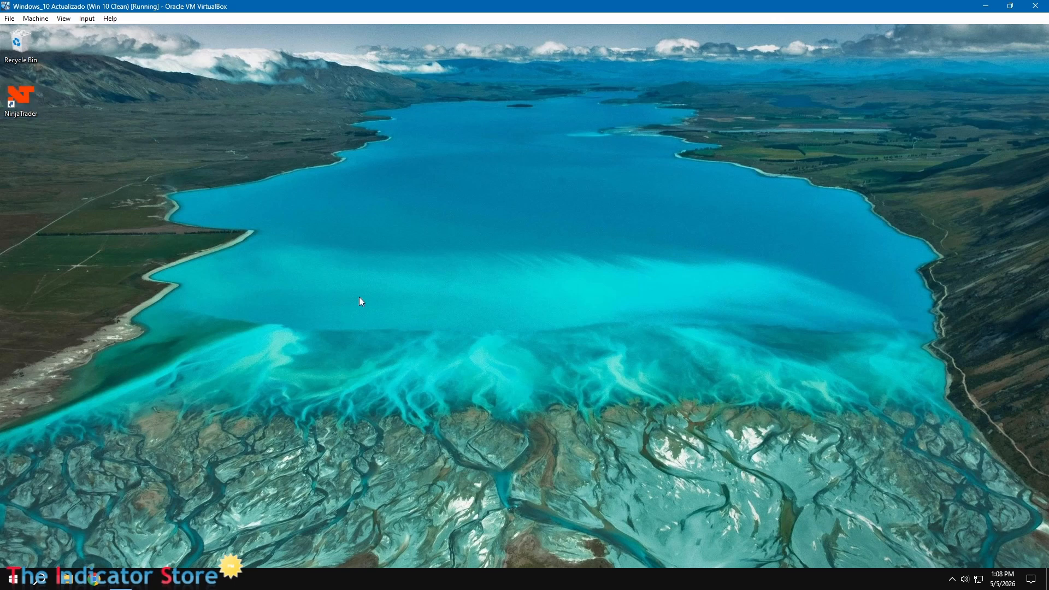
left_click_drag(596, 203, 524, 161)
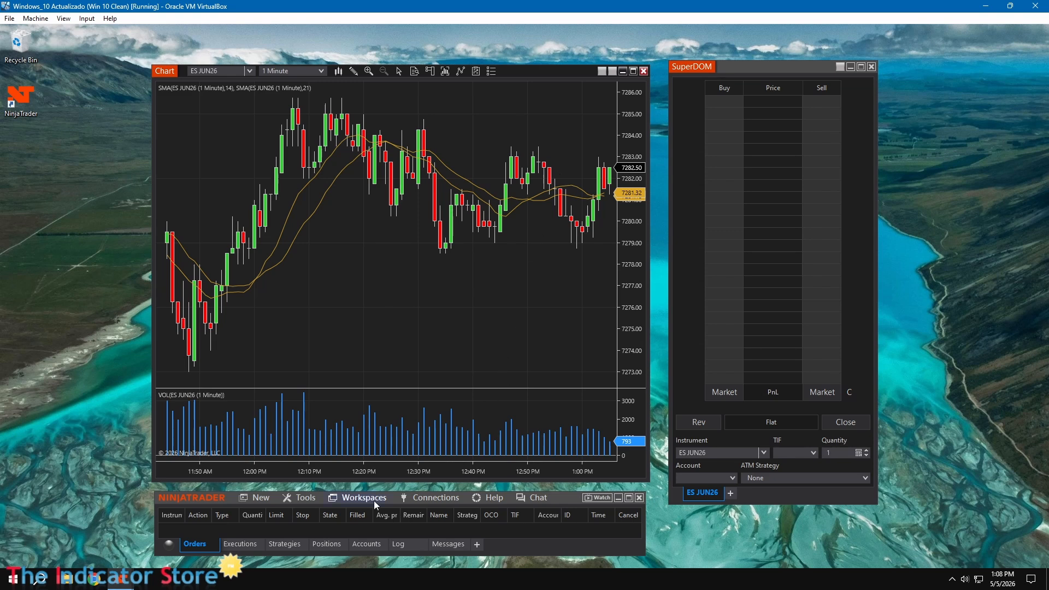
After the restart, check the saved workspace and reconnect to the Simulation connection
left_click(356, 498)
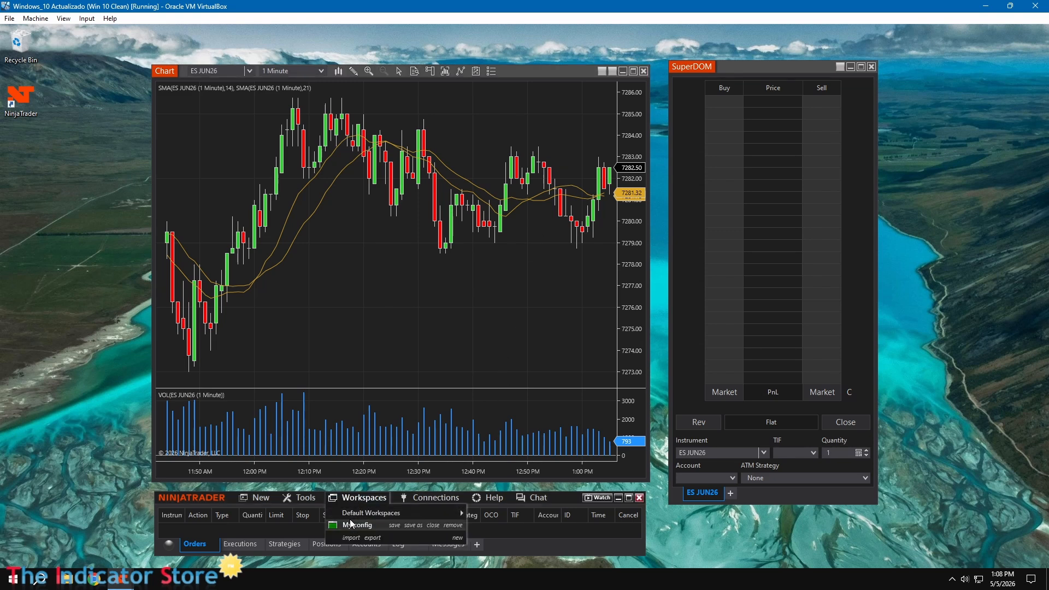
left_click(378, 343)
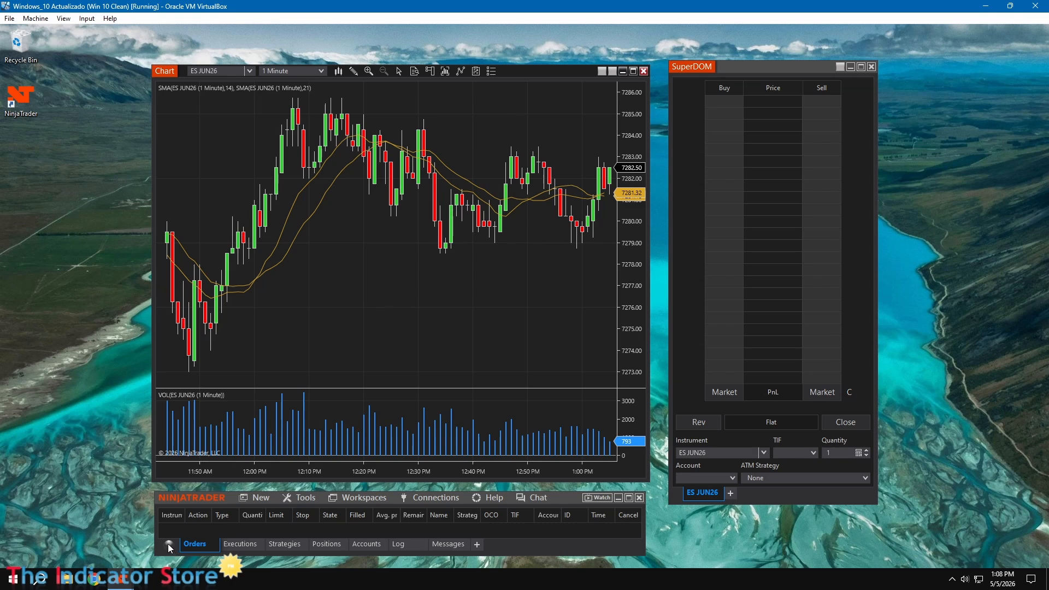
left_click(443, 499)
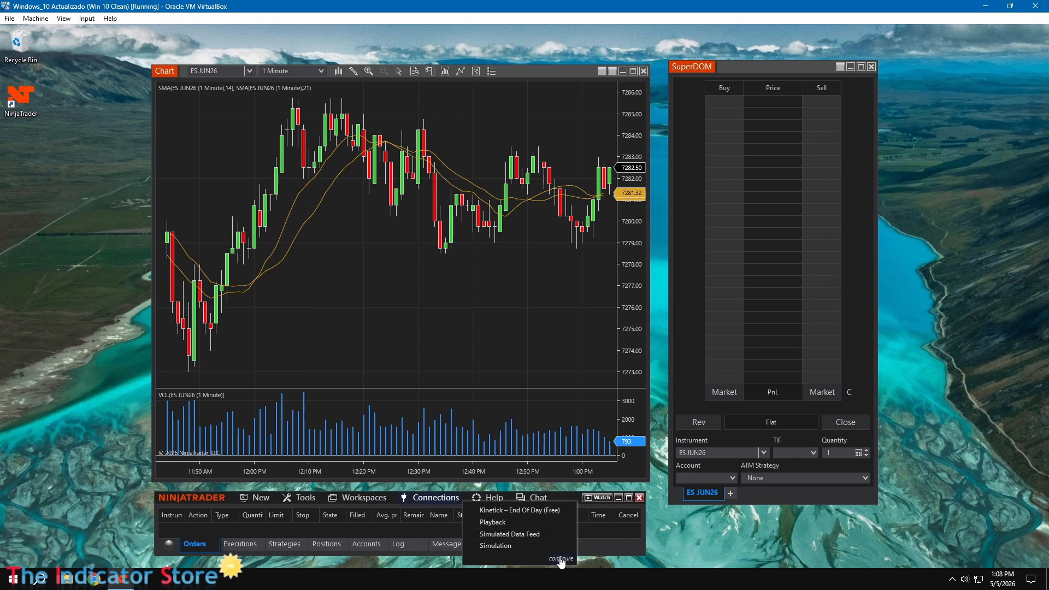
left_click(496, 546)
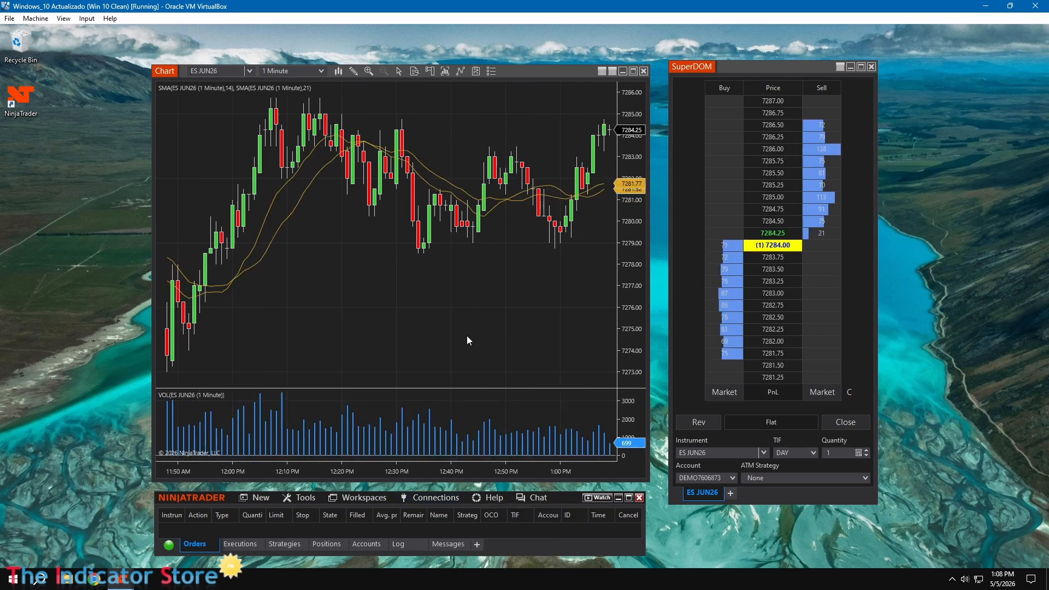
Open the connection configuration and add a NinjaTrader connection from the available list
left_click(436, 498)
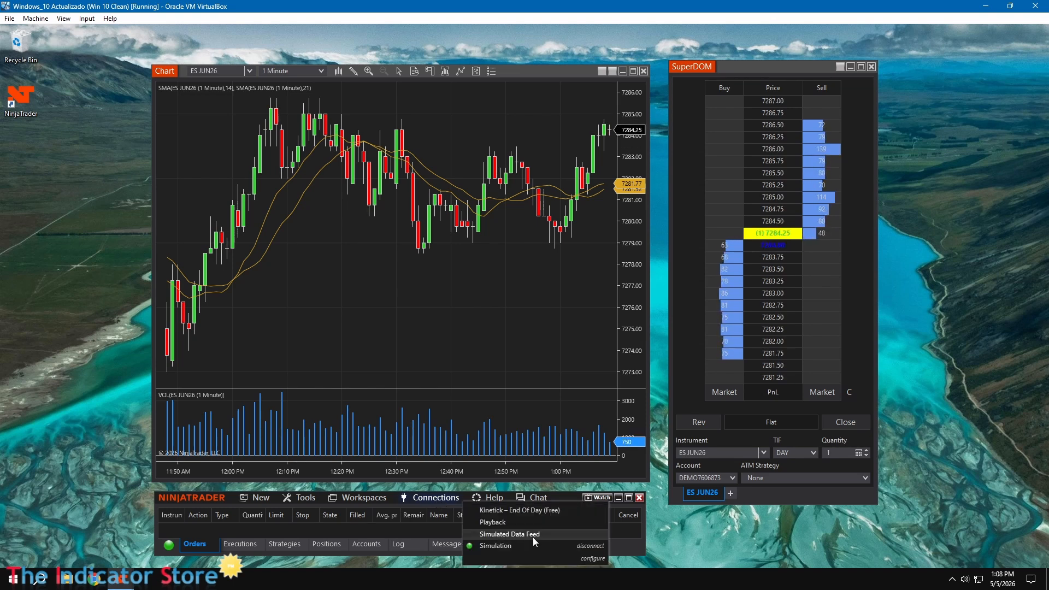
left_click(597, 559)
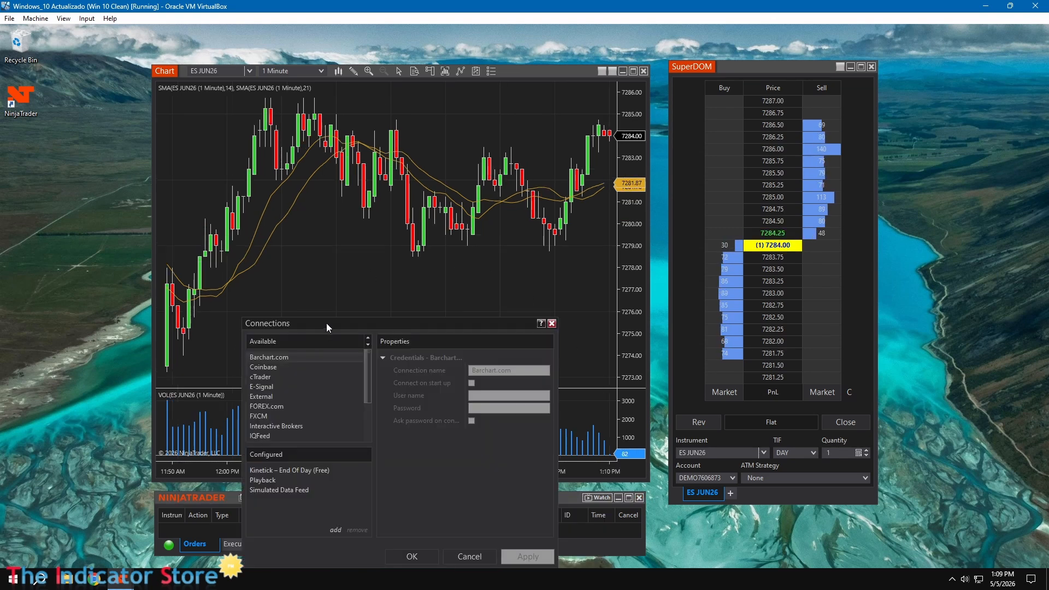
left_click_drag(327, 326, 395, 215)
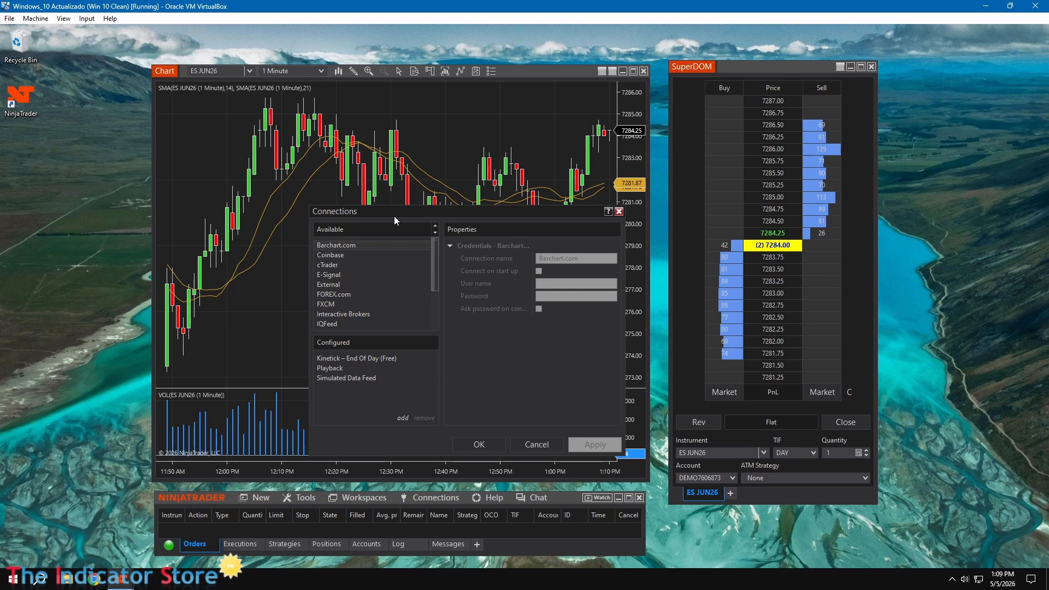
left_click_drag(433, 270, 431, 306)
left_click(348, 285)
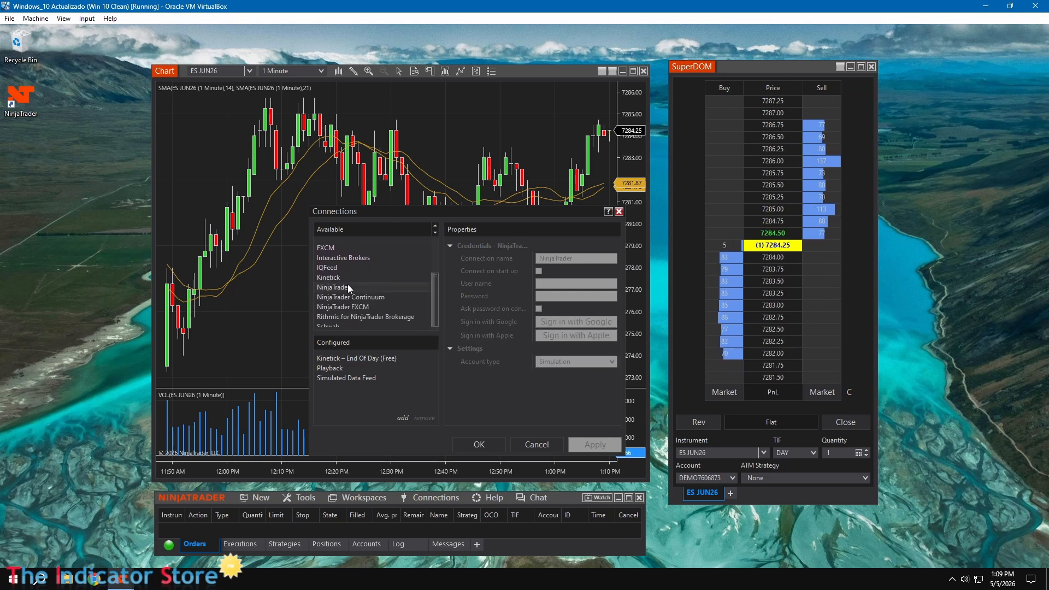
double_click(347, 285)
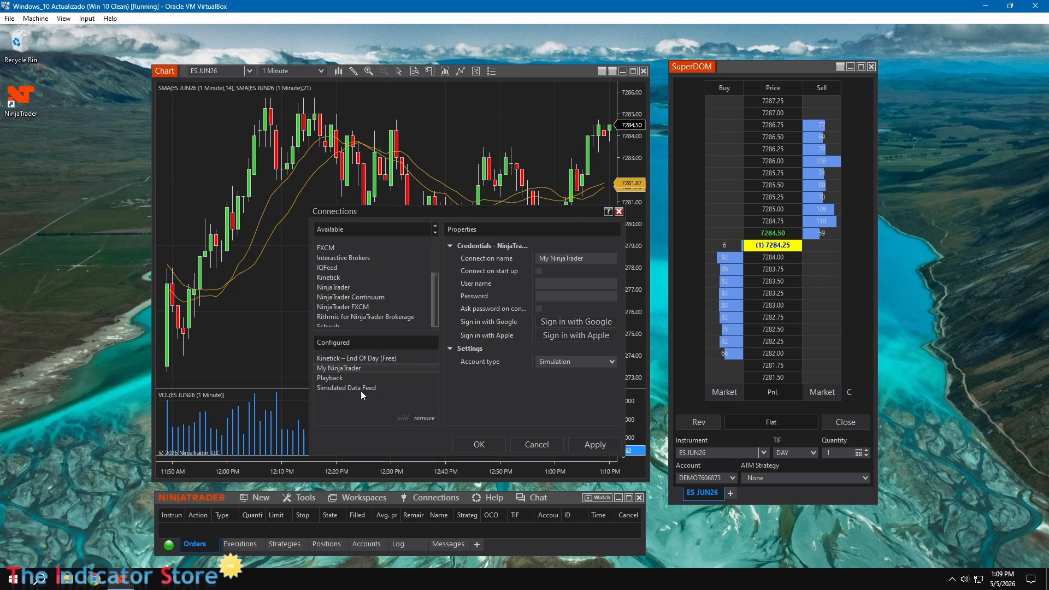
Enter the account user name and password for My NinjaTrader, enable Connect on start up, and confirm the settings
left_click(582, 283)
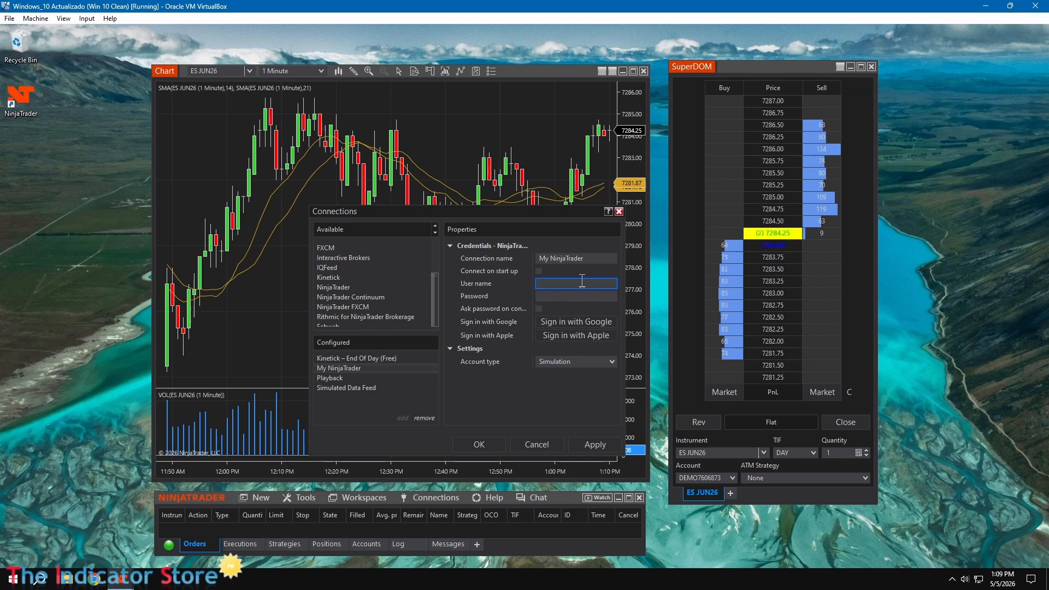
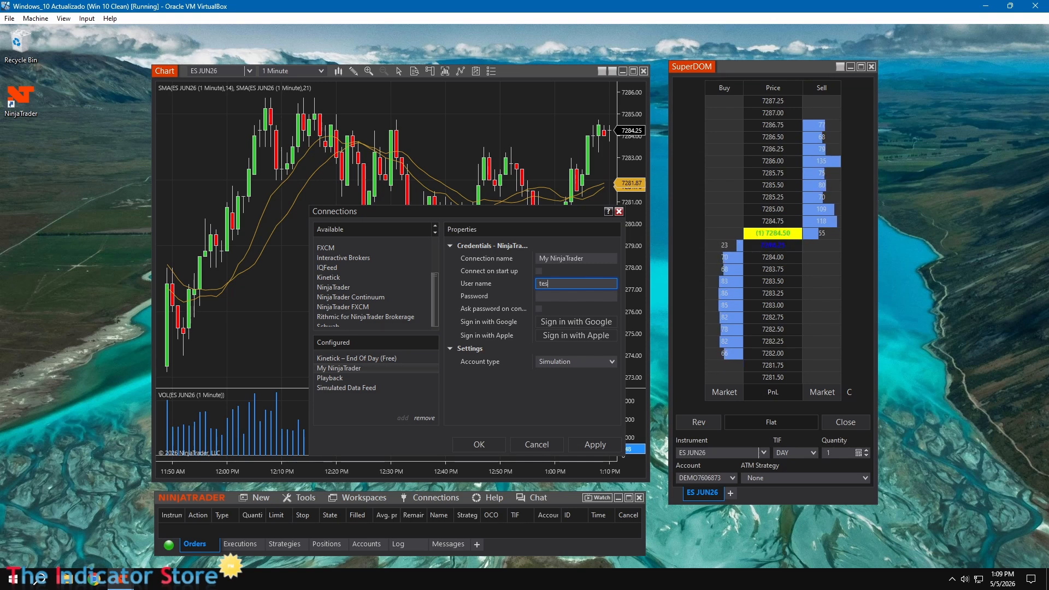
left_click(589, 297)
type("***********")
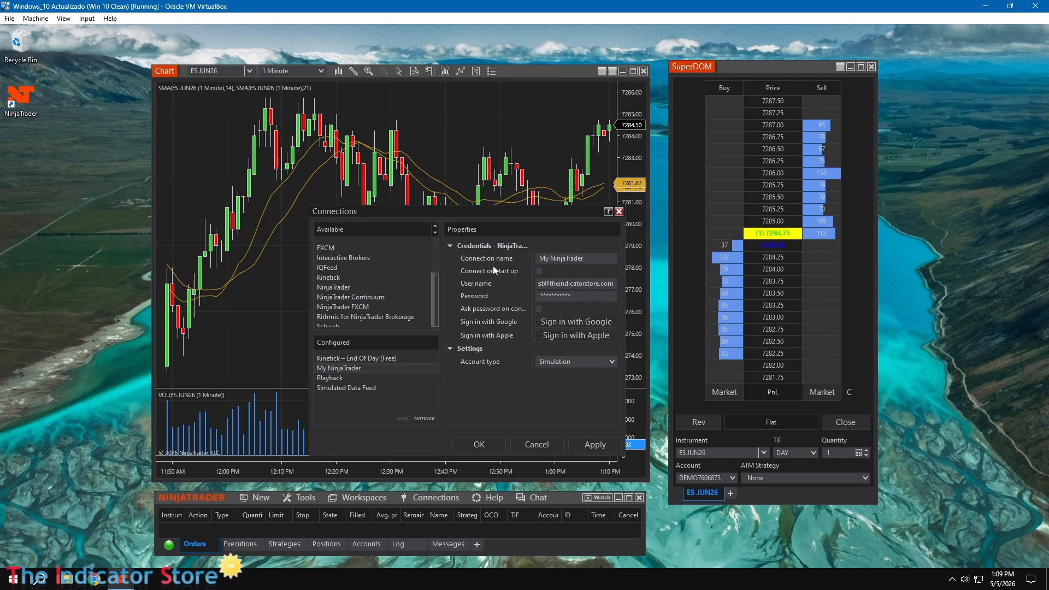
left_click(540, 273)
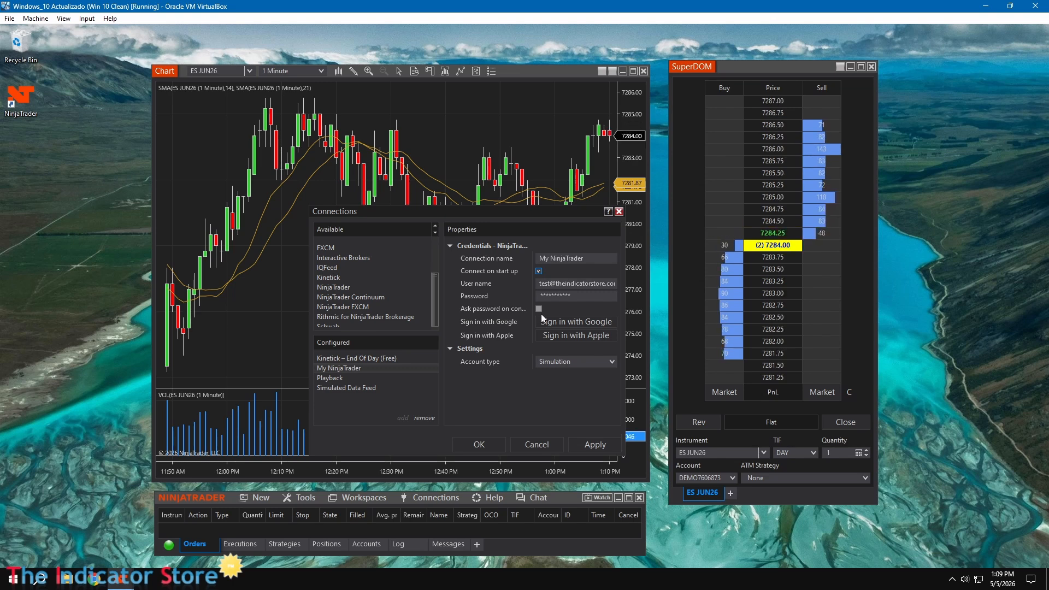
left_click(480, 444)
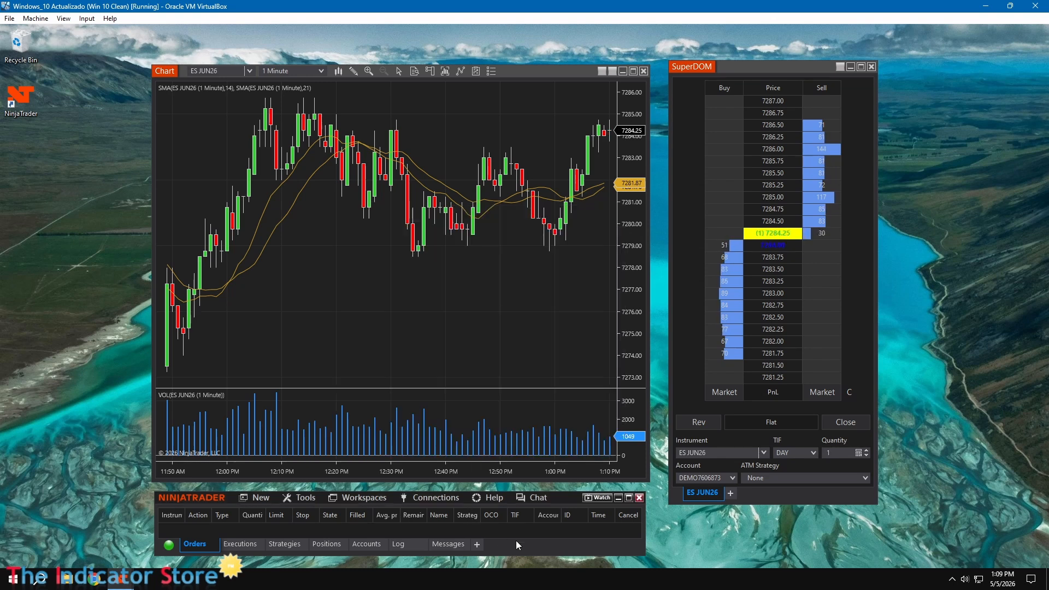
Close NinjaTrader, agreeing to save the My config workspace
left_click(639, 498)
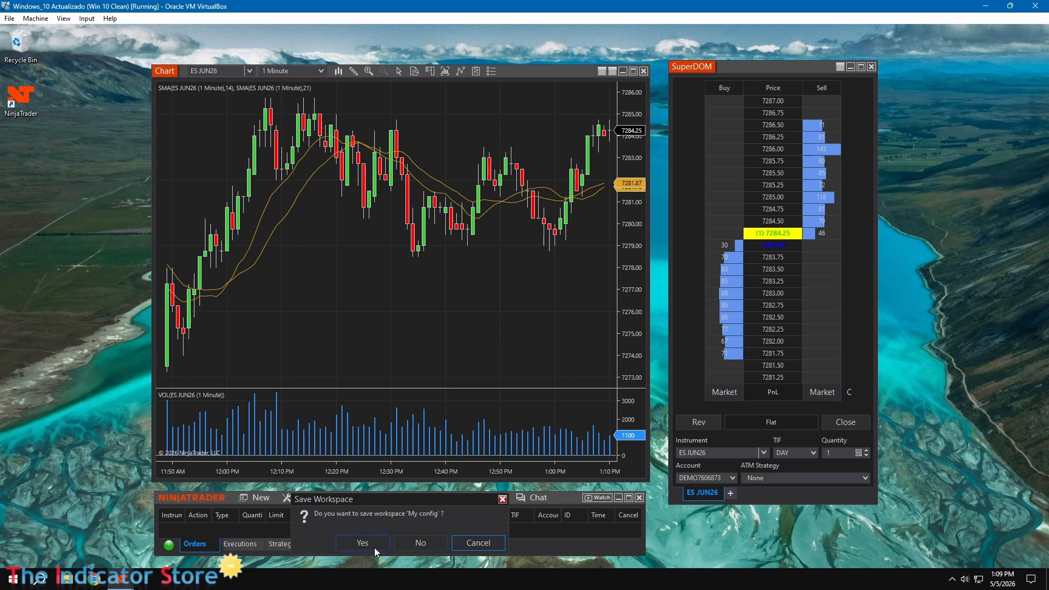
left_click(354, 545)
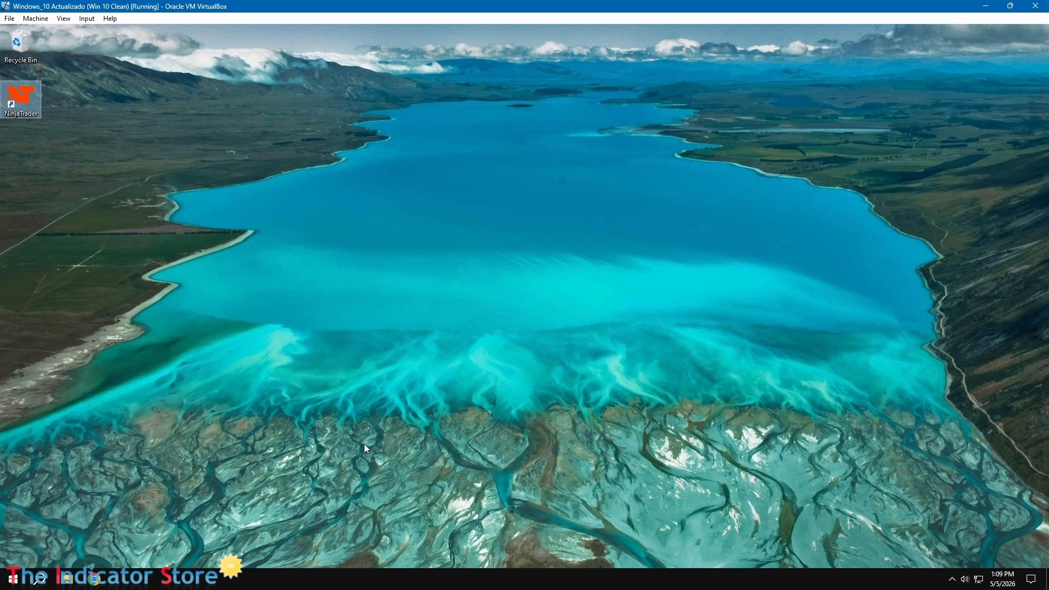
Relaunch NinjaTrader and log in by entering the account password
double_click(19, 98)
type("**********")
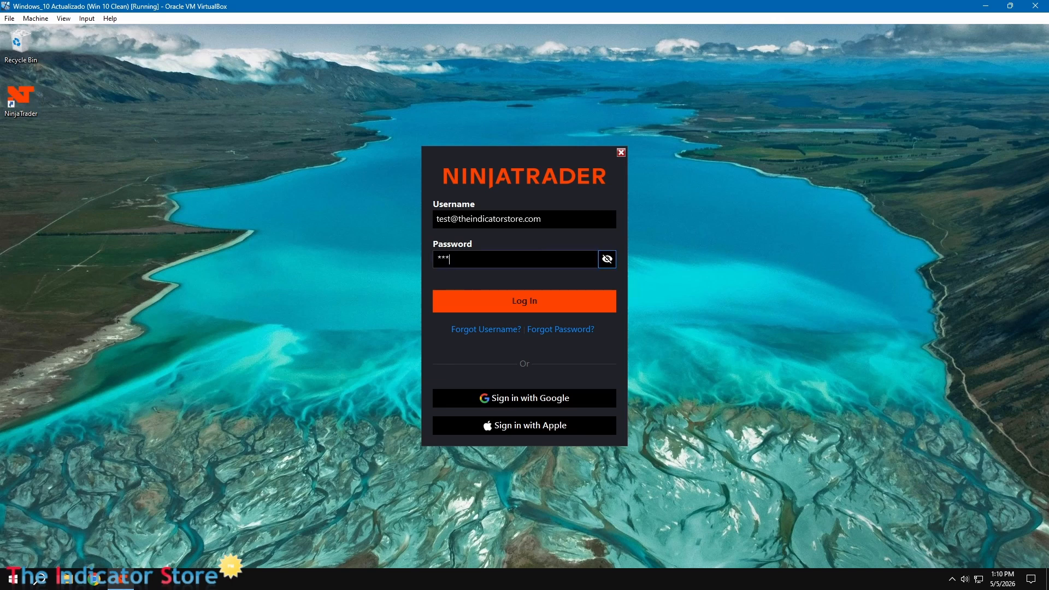
key("Return")
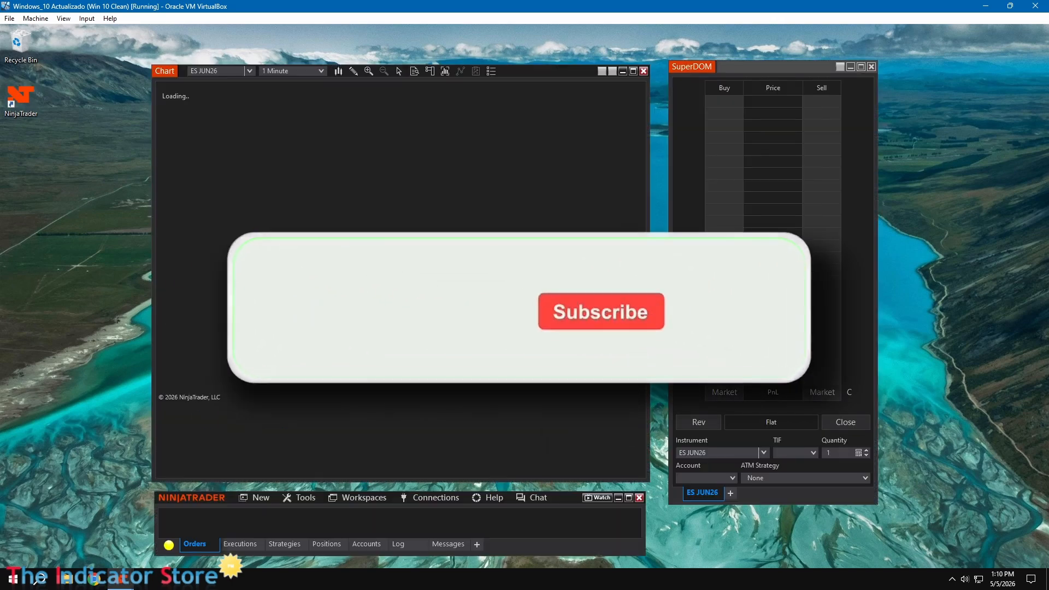